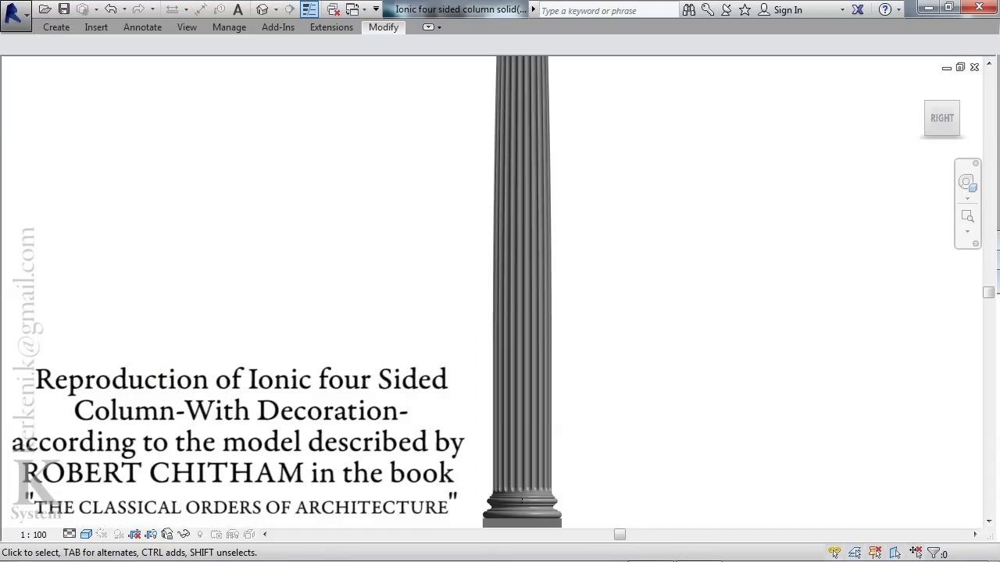
# - Zoom and pan the Right elevation so the plinth, torus and scotia base mouldings fill the view
pyautogui.scroll(2, 519, 493)
pyautogui.moveTo(520, 494); pyautogui.dragTo(497, 443, button='middle')
pyautogui.scroll(-2, 508, 458)
pyautogui.scroll(3, 453, 336)
pyautogui.scroll(1, 454, 349)
pyautogui.scroll(1, 454, 348)
pyautogui.scroll(1, 454, 348)
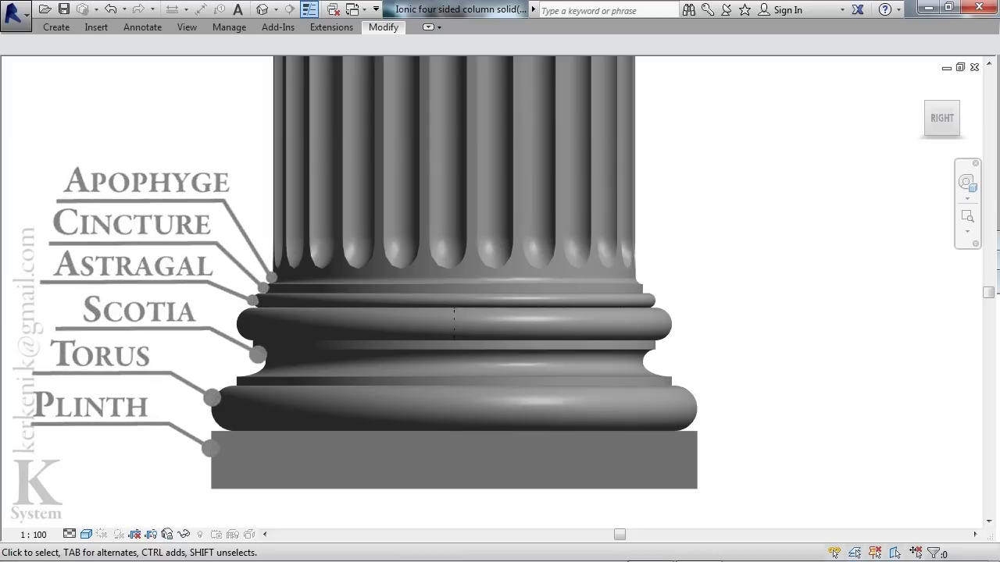
pyautogui.scroll(-1, 446, 354)
# - Zoom out and pan up the elevation to bring the column capital into view
pyautogui.scroll(-3, 446, 354)
pyautogui.scroll(-1, 447, 442)
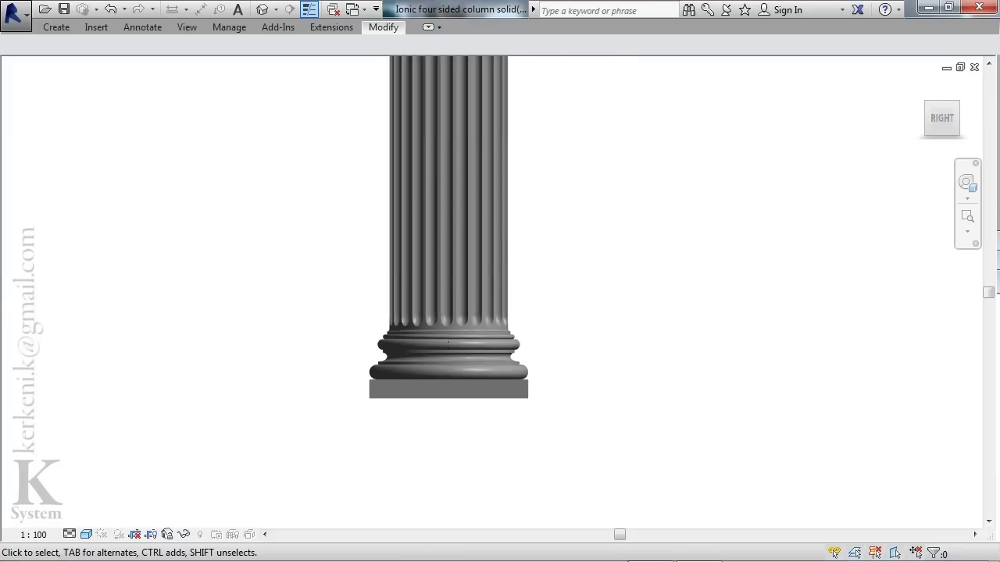
pyautogui.scroll(-2, 447, 442)
pyautogui.scroll(-1, 447, 442)
pyautogui.moveTo(447, 93); pyautogui.dragTo(447, 297, button='middle')
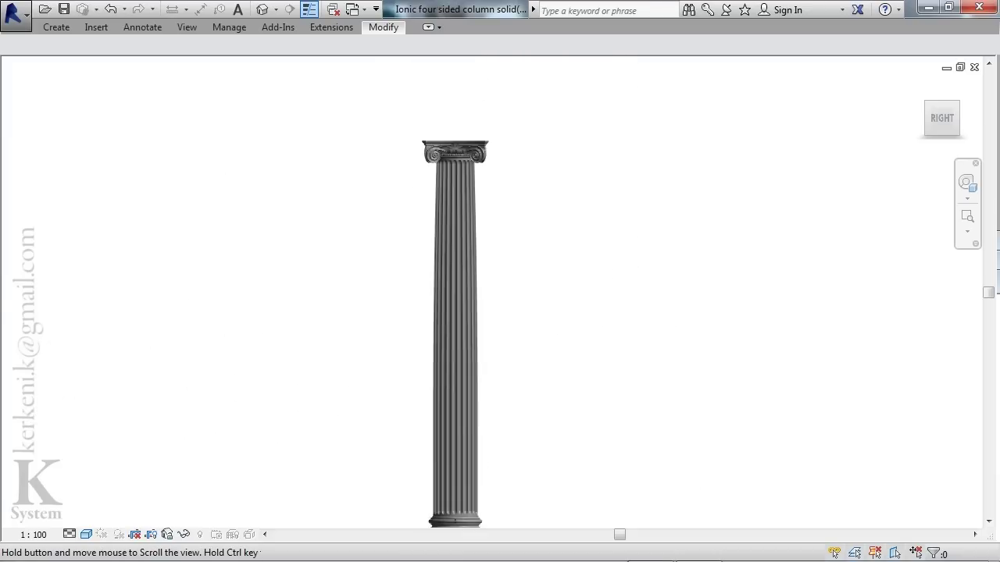
# - Zoom into the fluted shaft, then back out to frame the capital's echinus and beads
pyautogui.scroll(2, 446, 297)
pyautogui.scroll(2, 447, 296)
pyautogui.scroll(1, 457, 292)
pyautogui.scroll(1, 457, 292)
pyautogui.scroll(2, 457, 292)
pyautogui.scroll(1, 456, 292)
pyautogui.scroll(1, 437, 293)
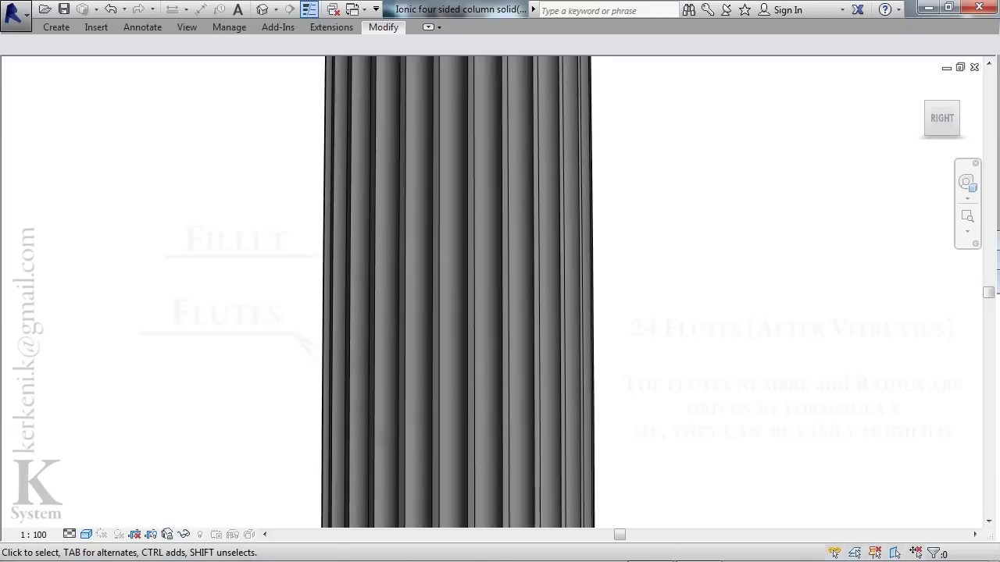
pyautogui.scroll(1, 438, 292)
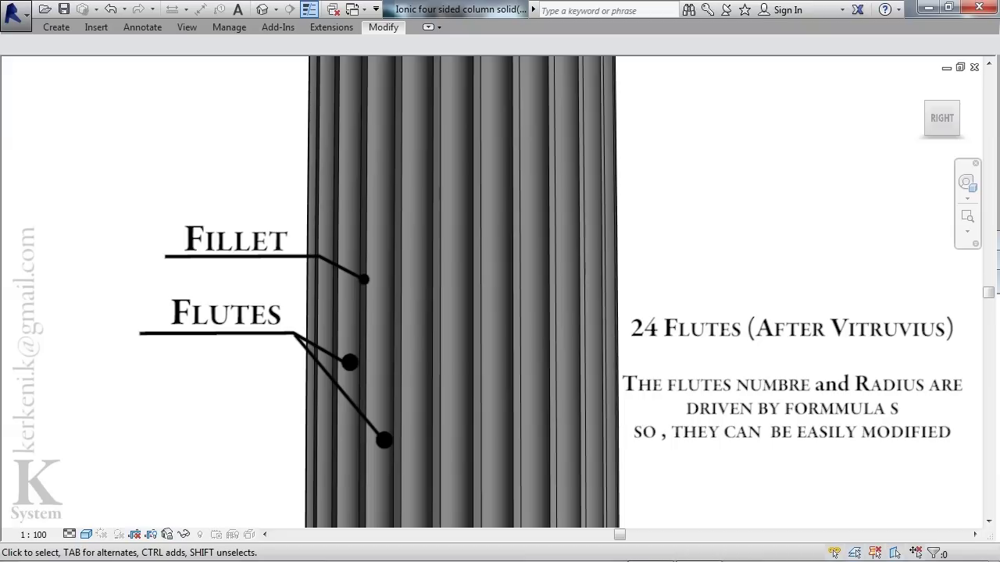
pyautogui.scroll(-1, 446, 292)
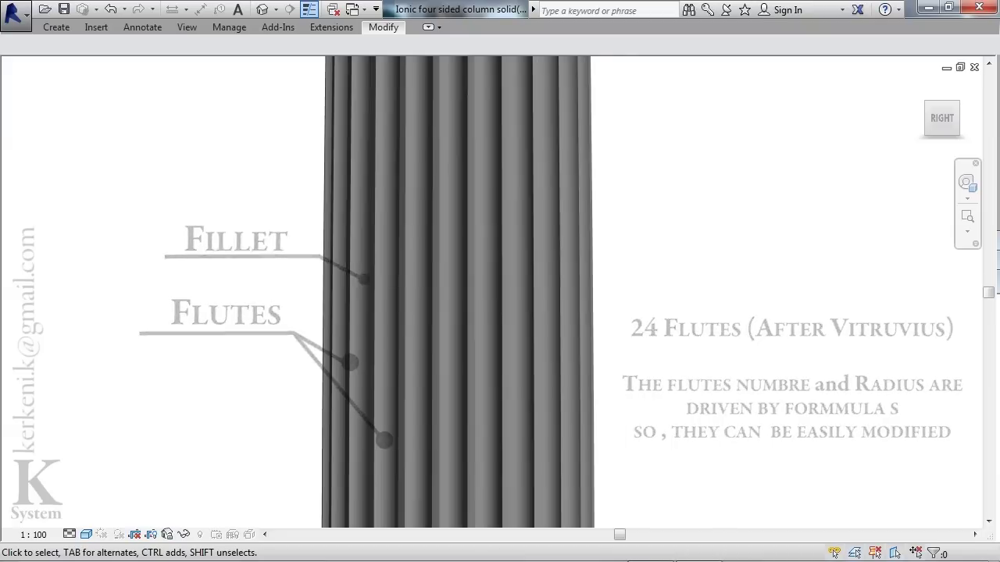
pyautogui.scroll(-4, 446, 292)
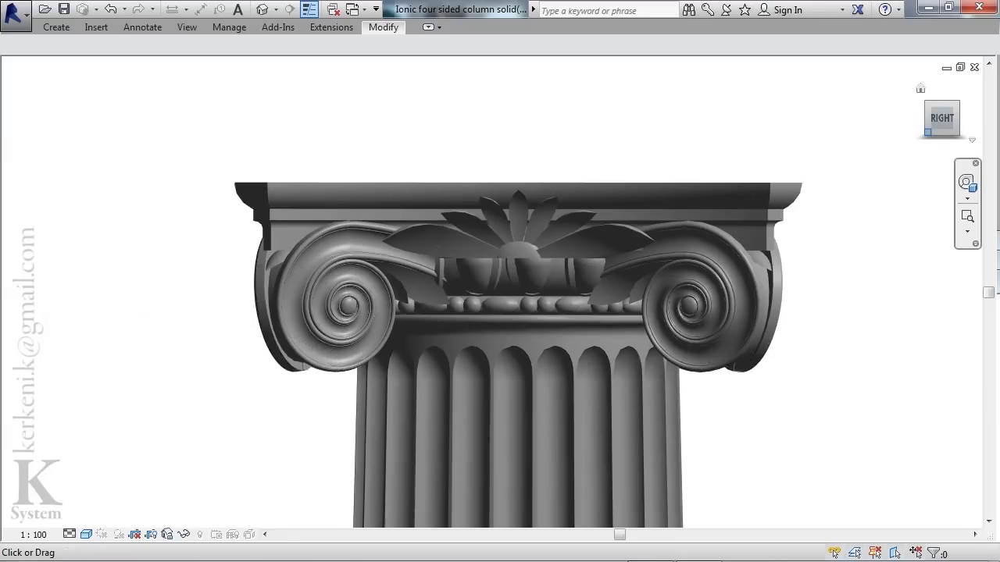
pyautogui.keyDown('shift'); pyautogui.moveTo(500, 312); pyautogui.dragTo(500, 258, button='middle'); pyautogui.keyUp('shift')
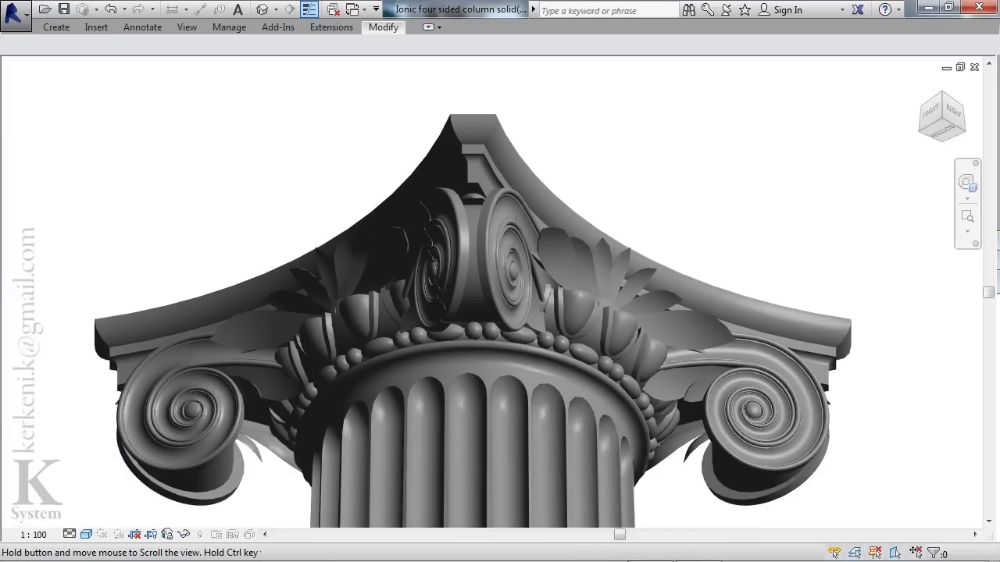
pyautogui.keyDown('shift'); pyautogui.moveTo(499, 258); pyautogui.dragTo(500, 234, button='middle'); pyautogui.keyUp('shift')
pyautogui.scroll(-1, 487, 235)
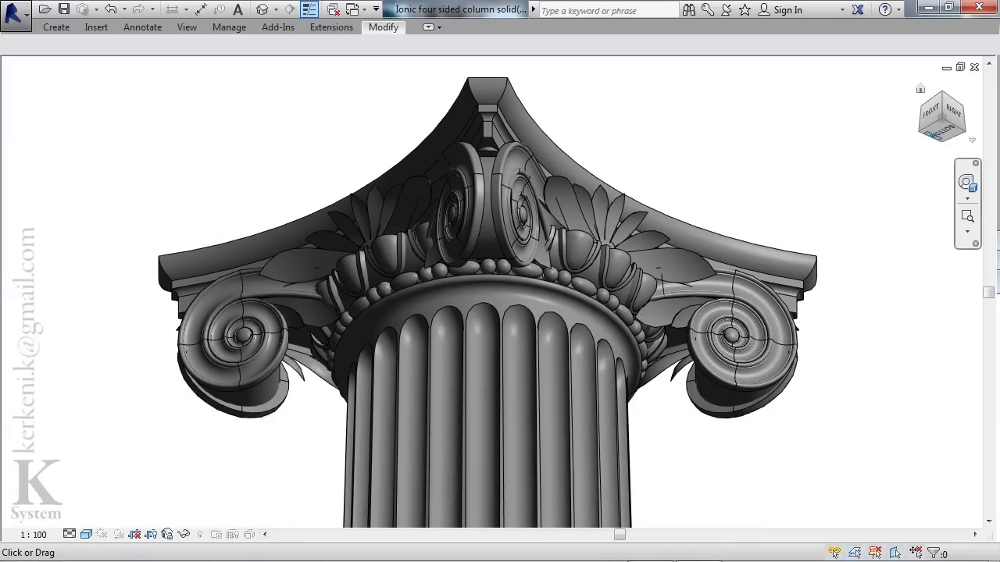
pyautogui.moveTo(941, 118); pyautogui.dragTo(929, 129)
pyautogui.click(923, 124)
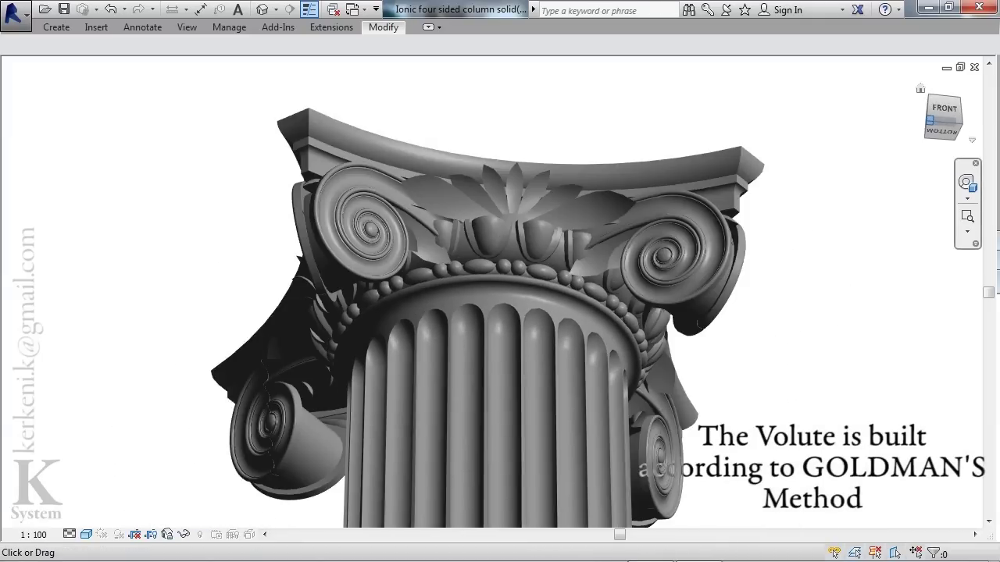
pyautogui.moveTo(941, 117); pyautogui.dragTo(926, 147)
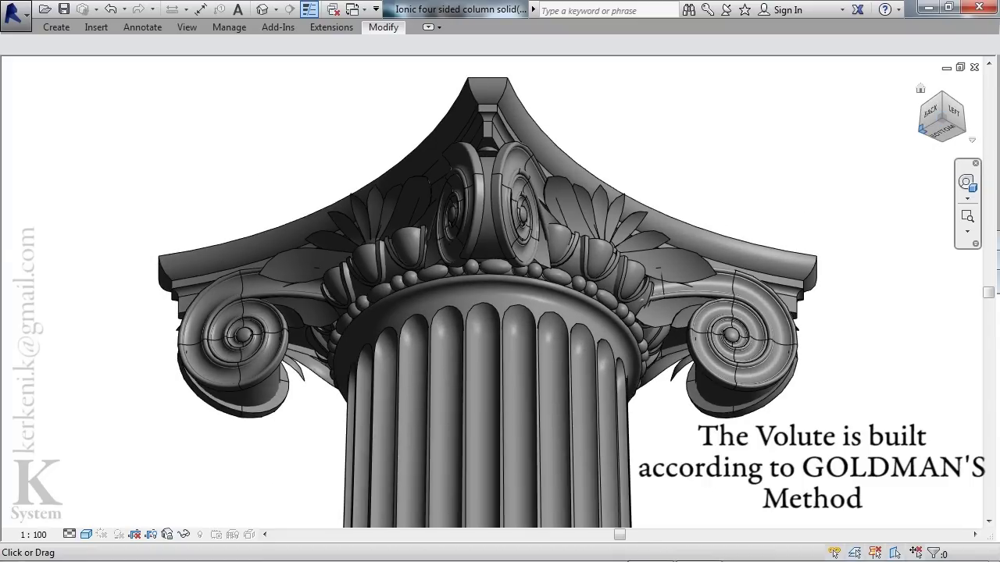
pyautogui.moveTo(923, 129); pyautogui.dragTo(937, 117)
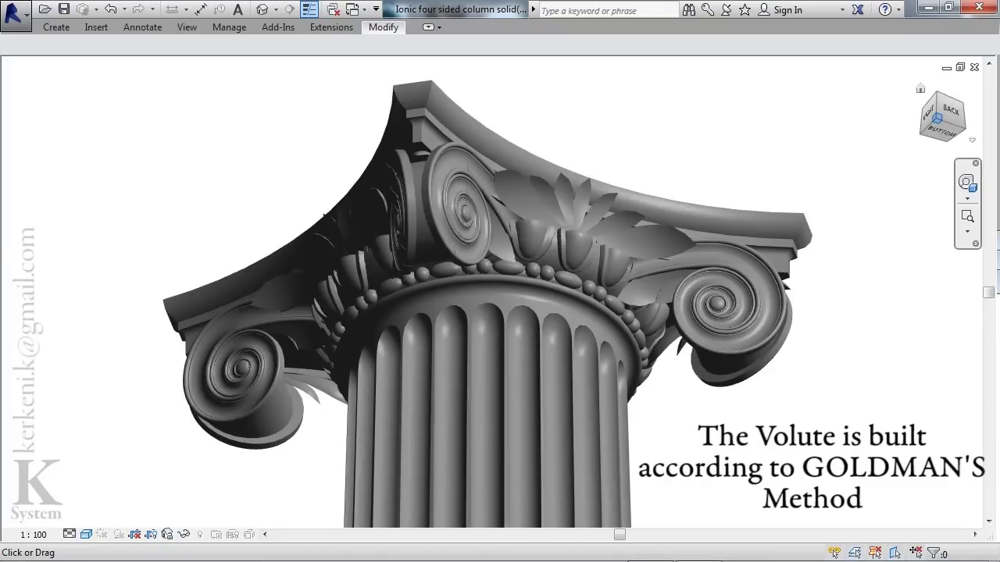
pyautogui.click(937, 117)
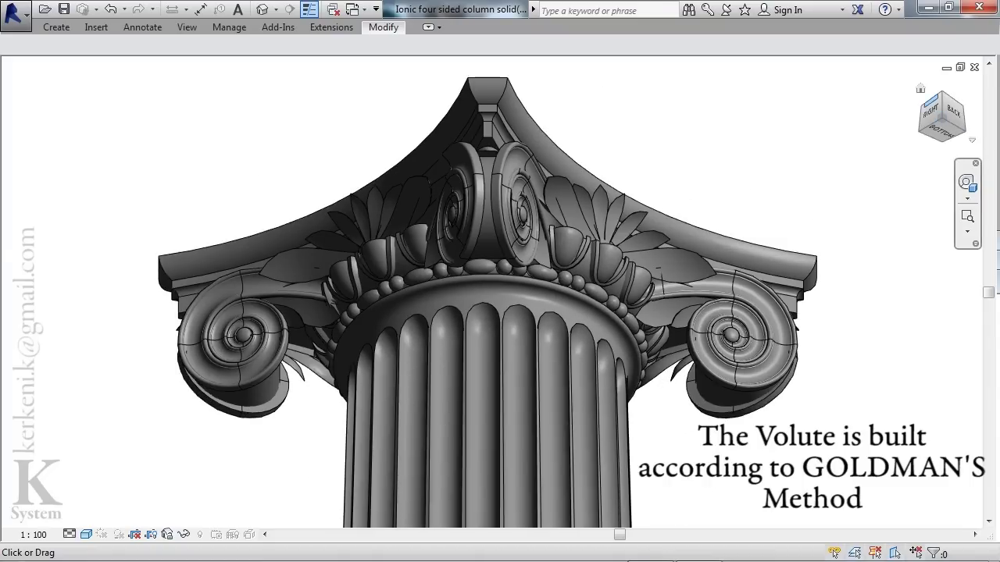
pyautogui.click(942, 94)
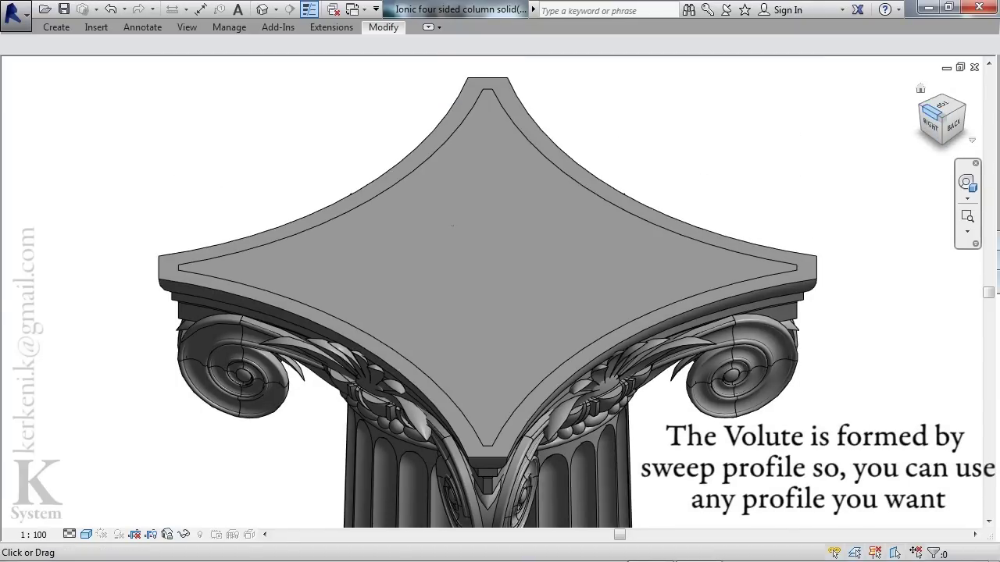
pyautogui.click(923, 109)
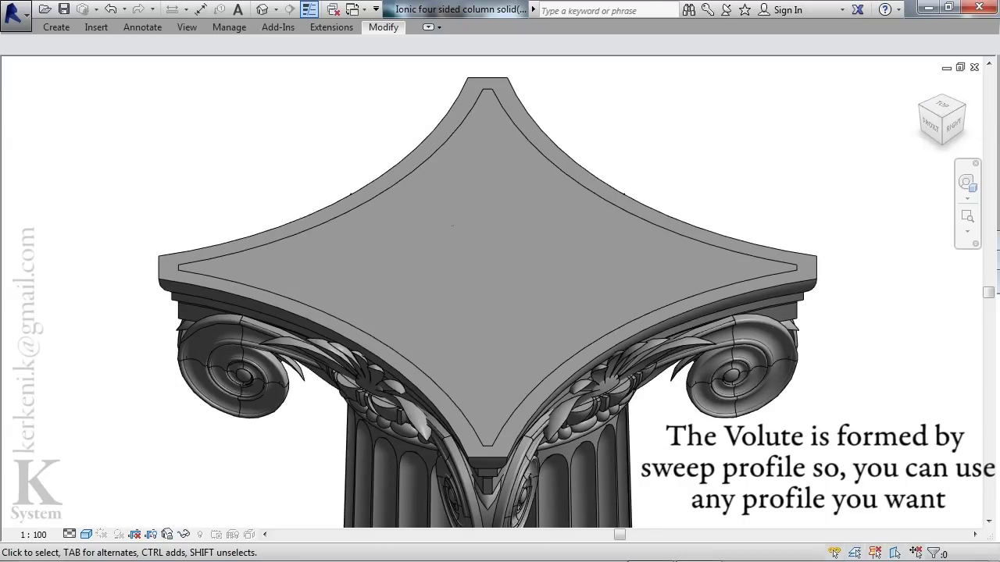
pyautogui.moveTo(484, 313); pyautogui.dragTo(481, 270, button='middle')
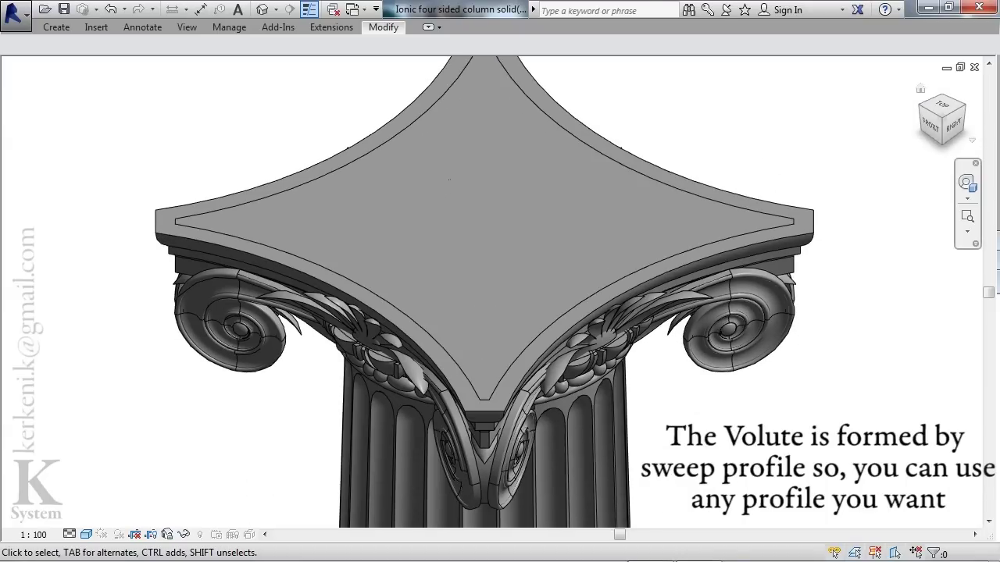
pyautogui.click(922, 106)
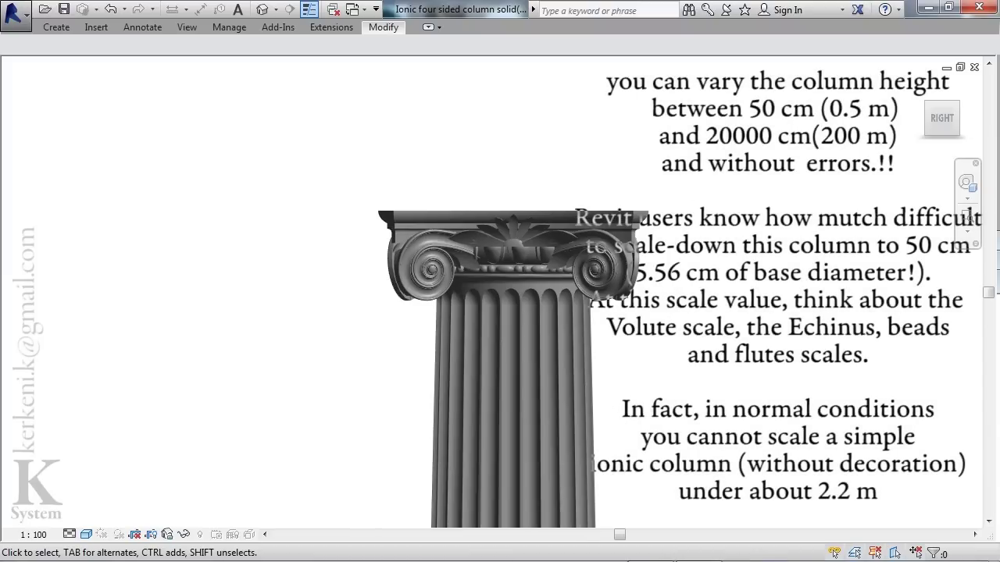
pyautogui.scroll(-2, 506, 232)
pyautogui.scroll(-1, 506, 232)
pyautogui.scroll(-2, 515, 227)
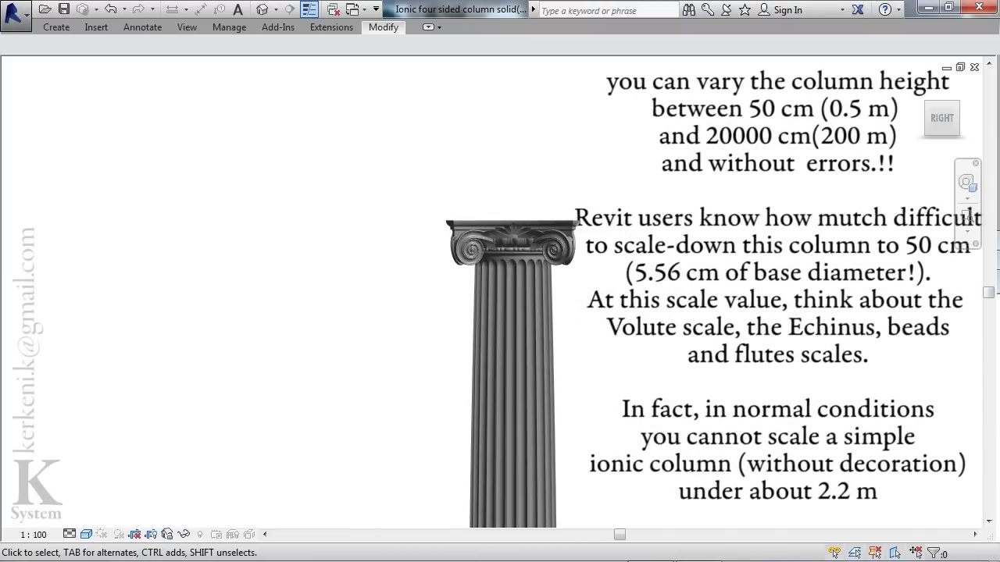
pyautogui.scroll(-1, 515, 226)
pyautogui.scroll(-1, 512, 222)
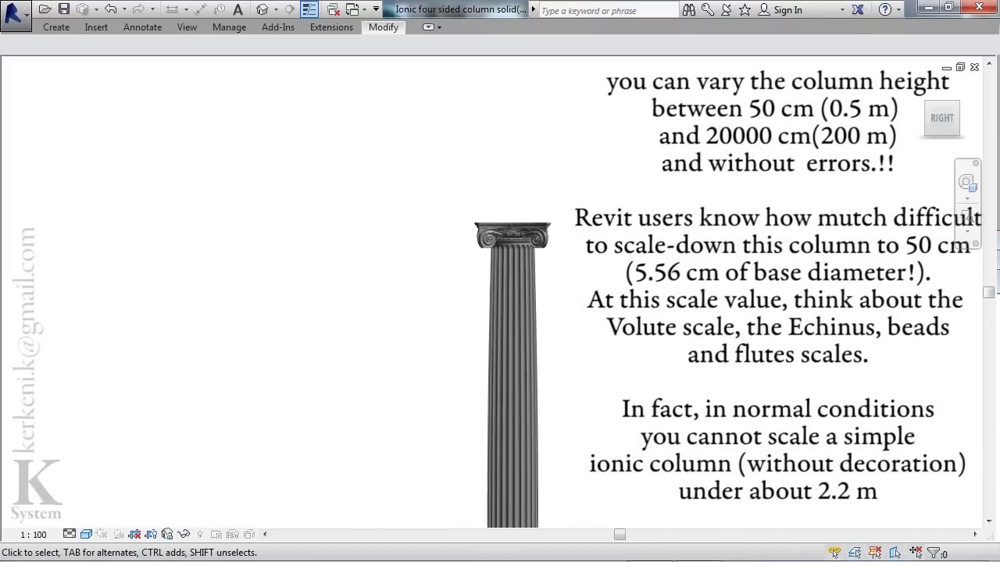
pyautogui.scroll(-1, 513, 222)
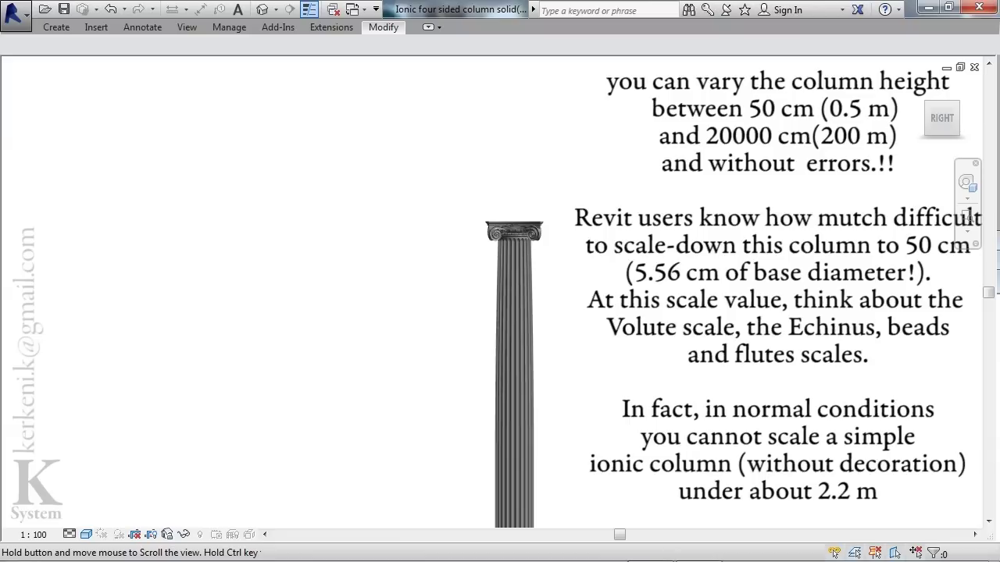
pyautogui.moveTo(513, 328); pyautogui.dragTo(512, 231, button='middle')
pyautogui.moveTo(512, 289)
pyautogui.mouseDown(button='middle')
pyautogui.moveTo(507, 277)
pyautogui.moveTo(505, 295)
pyautogui.mouseUp(button='middle')
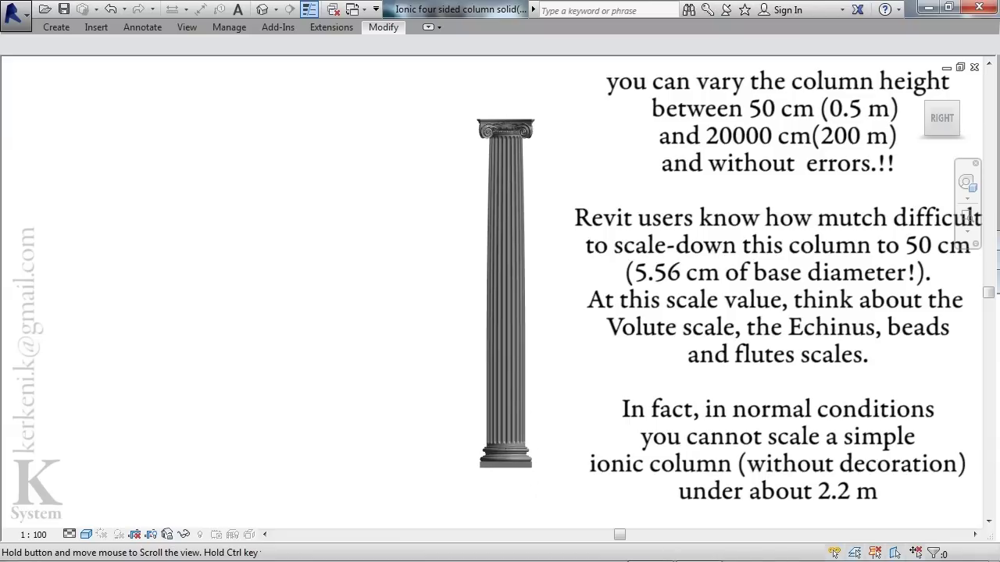
pyautogui.scroll(1, 500, 188)
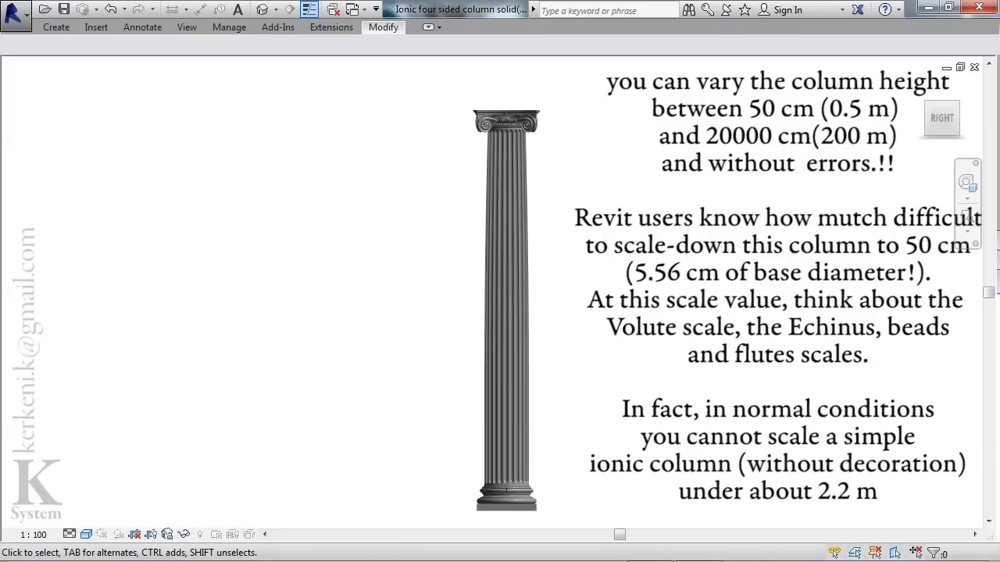
pyautogui.scroll(1, 506, 194)
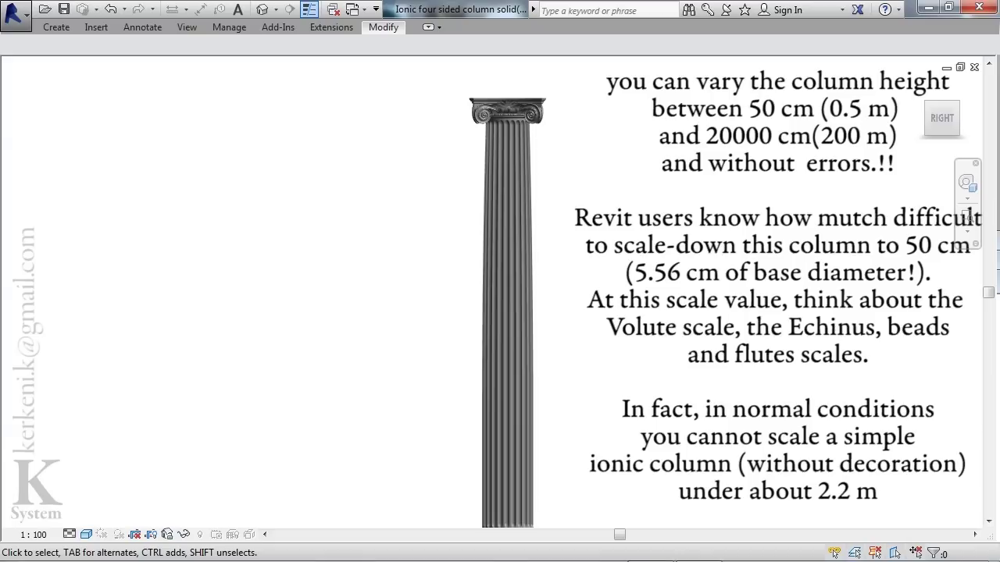
pyautogui.moveTo(507, 195); pyautogui.dragTo(511, 170, button='middle')
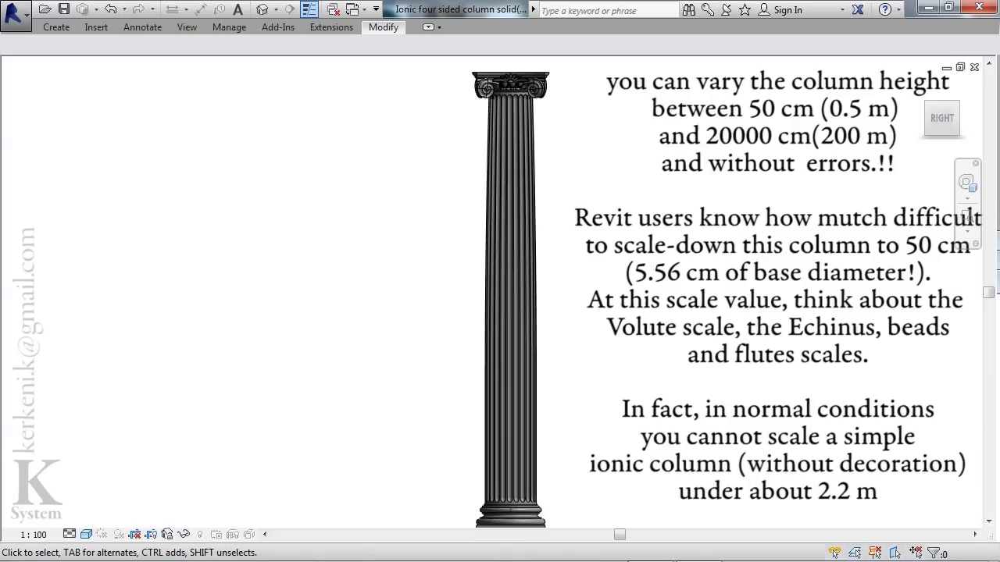
# - Set the column height to 50 in Family Types, recalculating the base diameter to 5.56
pyautogui.press('t')
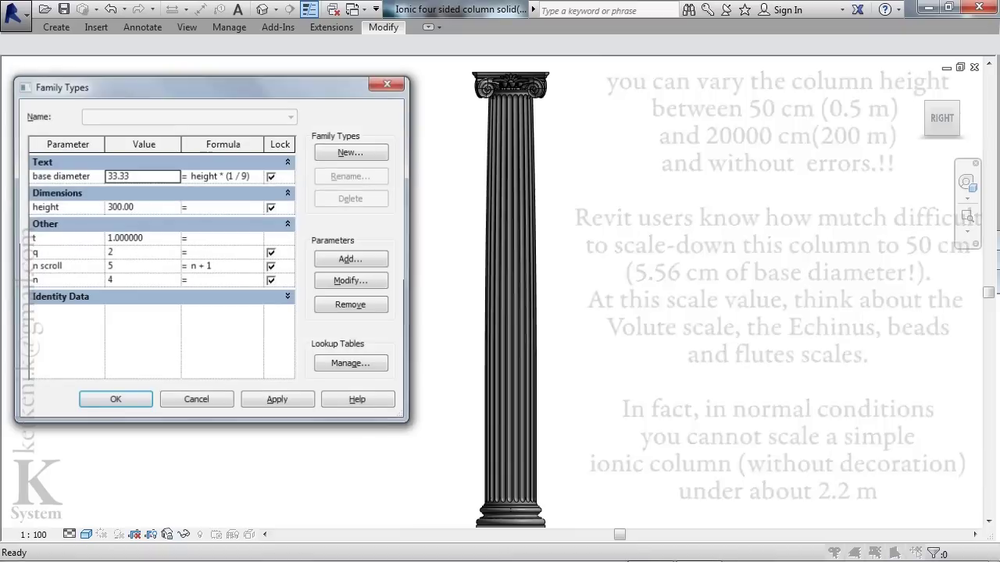
pyautogui.click(120, 206)
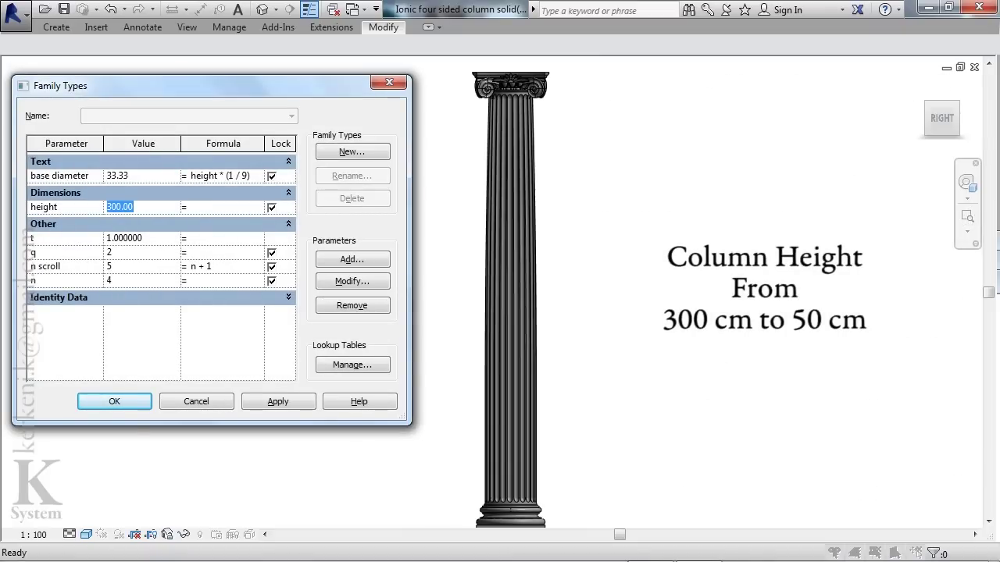
pyautogui.write('50')
pyautogui.press('Return')
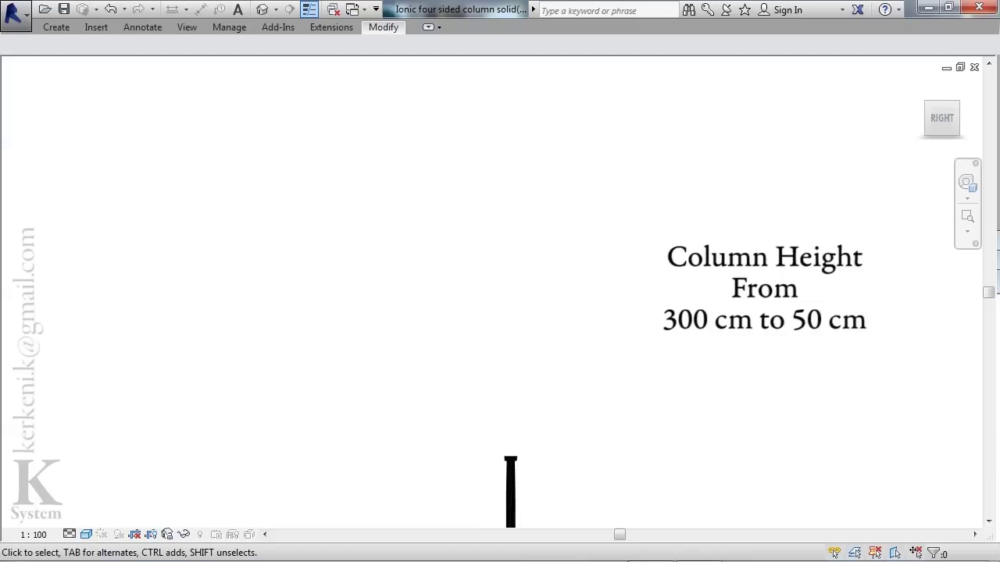
# - Pan and zoom to fit the shrunken 50 cm column in the view
pyautogui.moveTo(510, 492); pyautogui.dragTo(514, 461, button='middle')
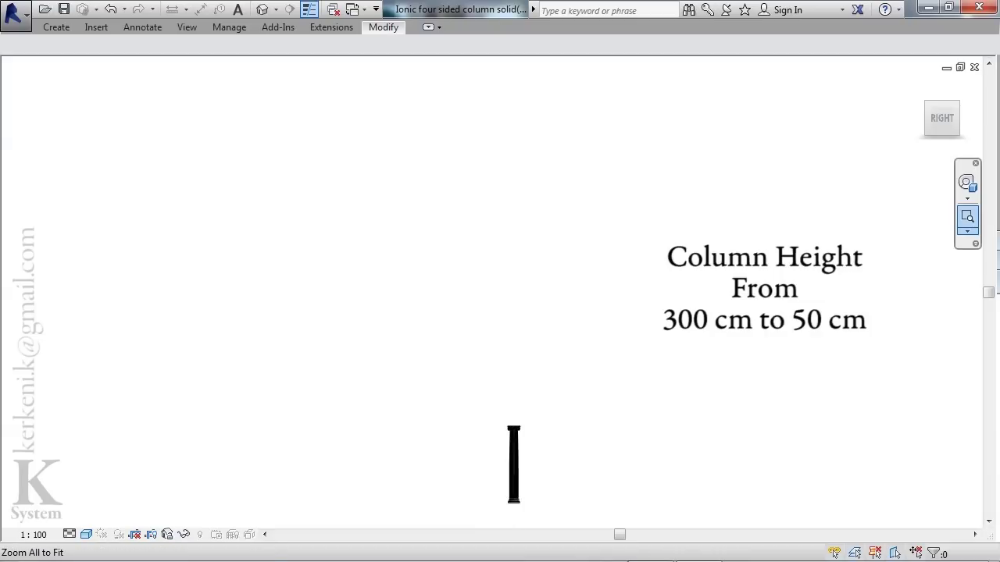
pyautogui.click(967, 217)
pyautogui.press('f')
pyautogui.press('t')
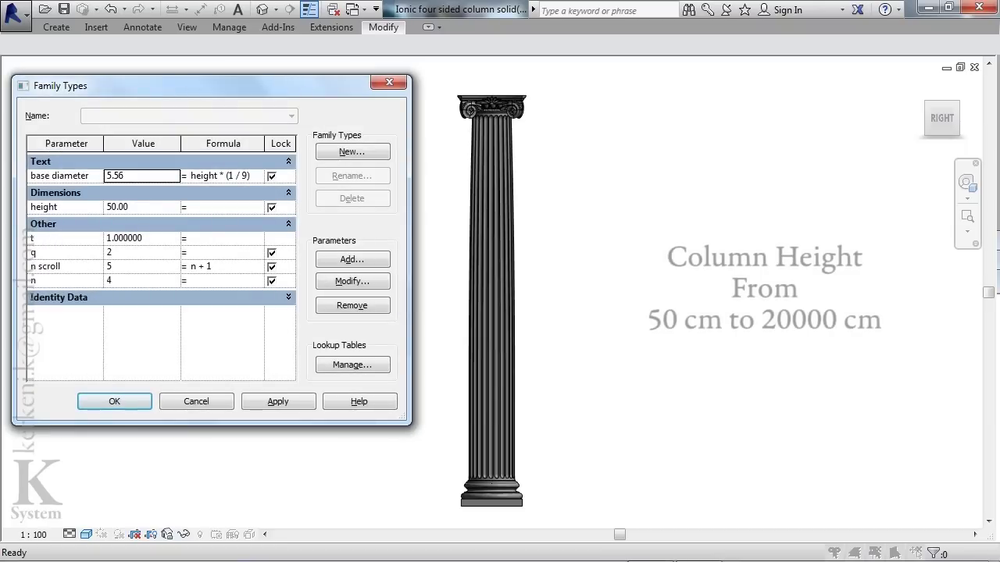
# - Change the column height from 50 to 20000, giving a 2222.22 base diameter
pyautogui.click(141, 207)
pyautogui.doubleClick(117, 206)
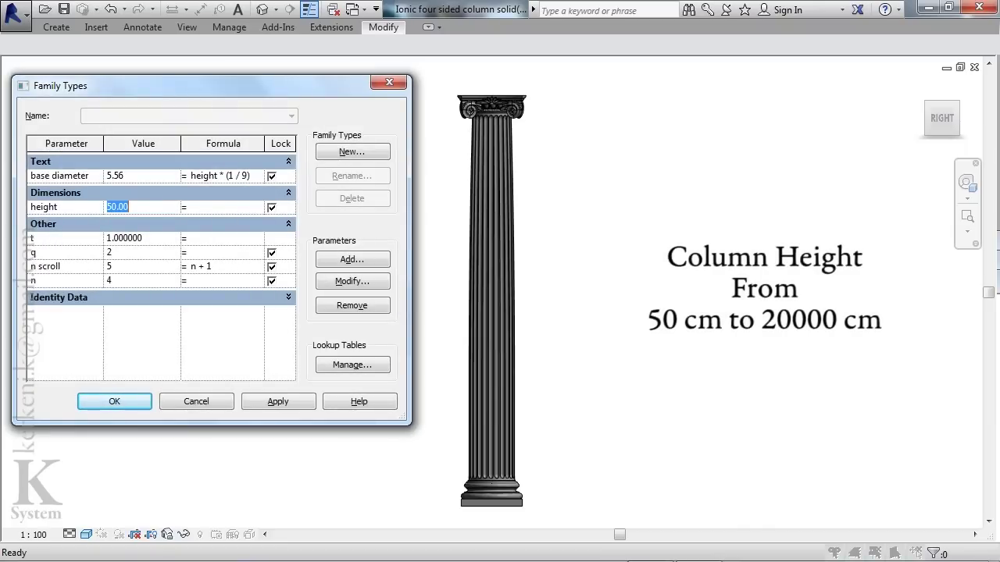
pyautogui.write('20000')
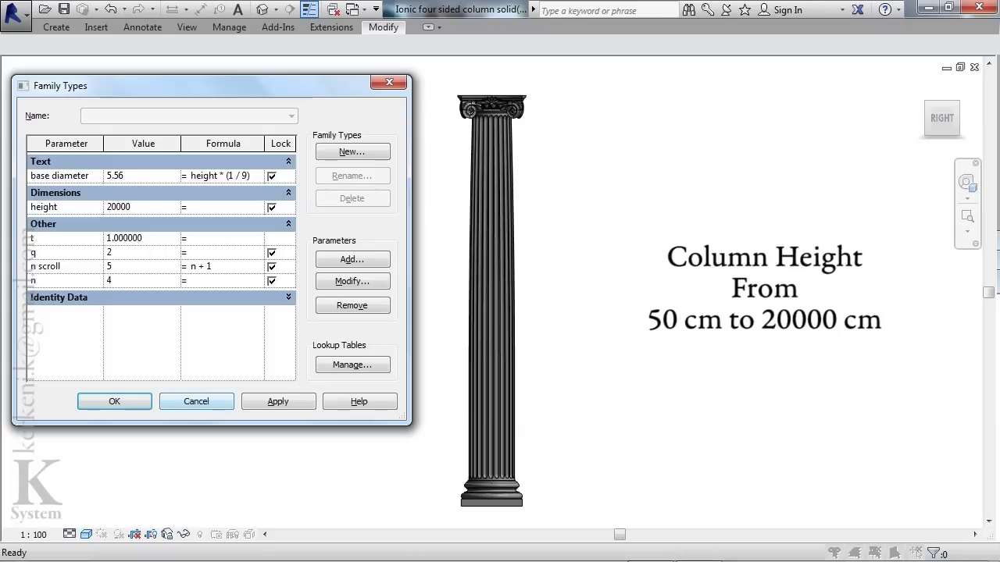
pyautogui.press('Return')
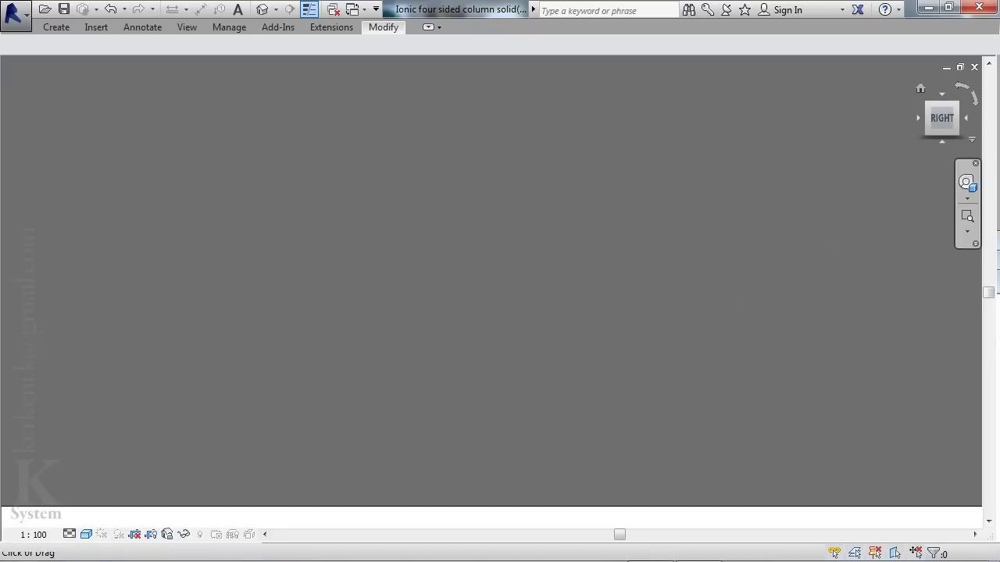
pyautogui.press('f')
pyautogui.press('t')
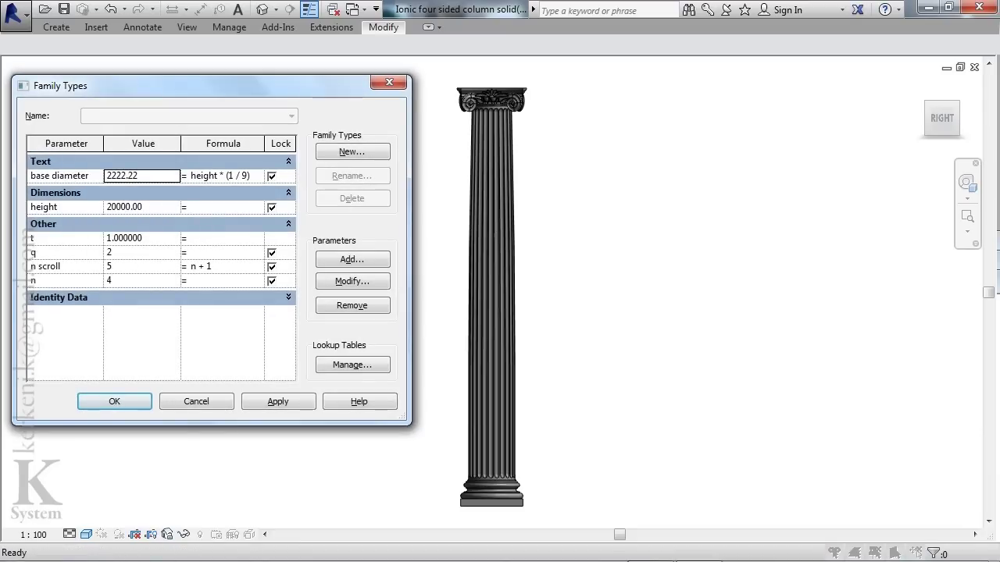
# - Apply a height of 100 so the base diameter becomes 11.11, then close Family Types
pyautogui.click(124, 206)
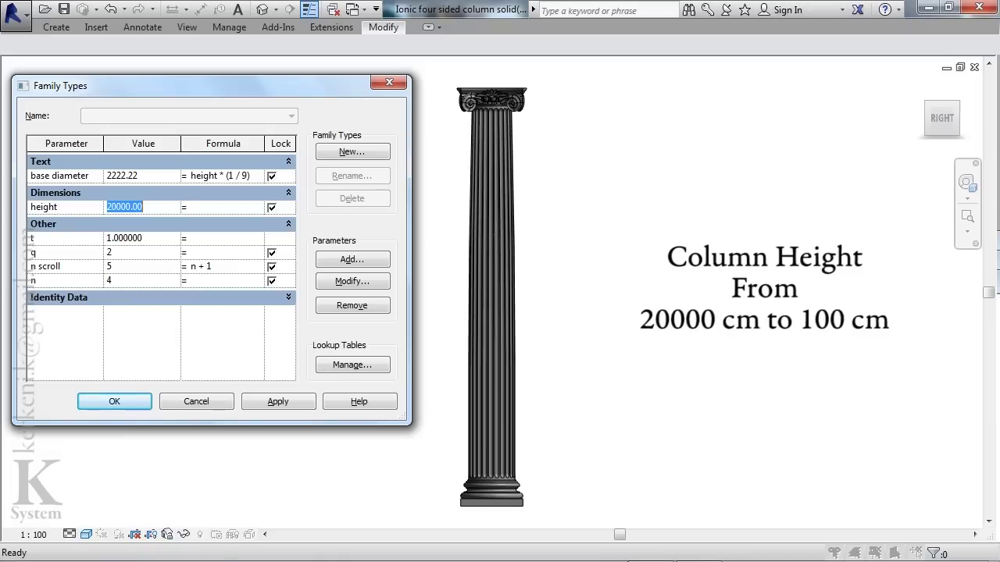
pyautogui.write('1')
pyautogui.write('00')
pyautogui.click(277, 401)
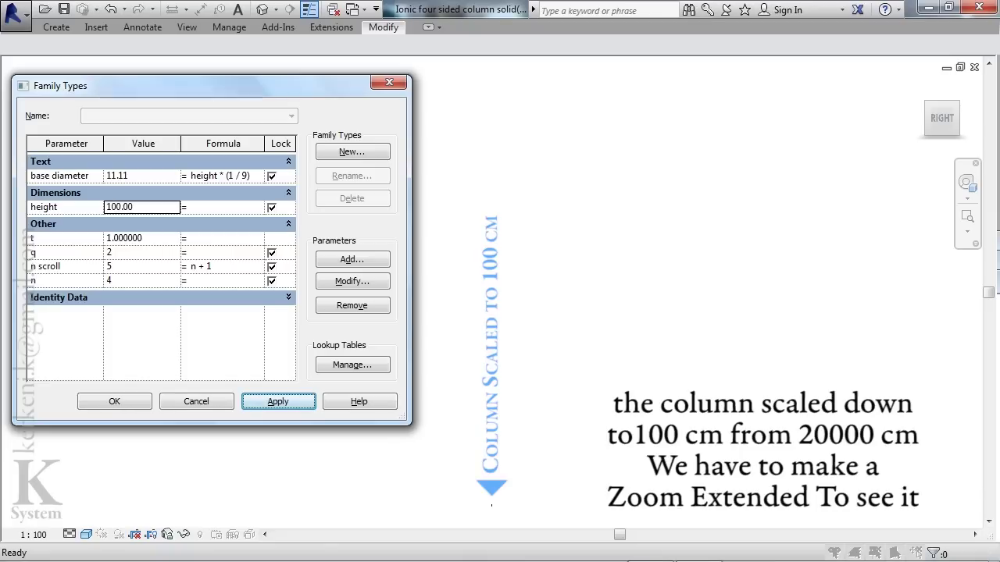
pyautogui.press('Return')
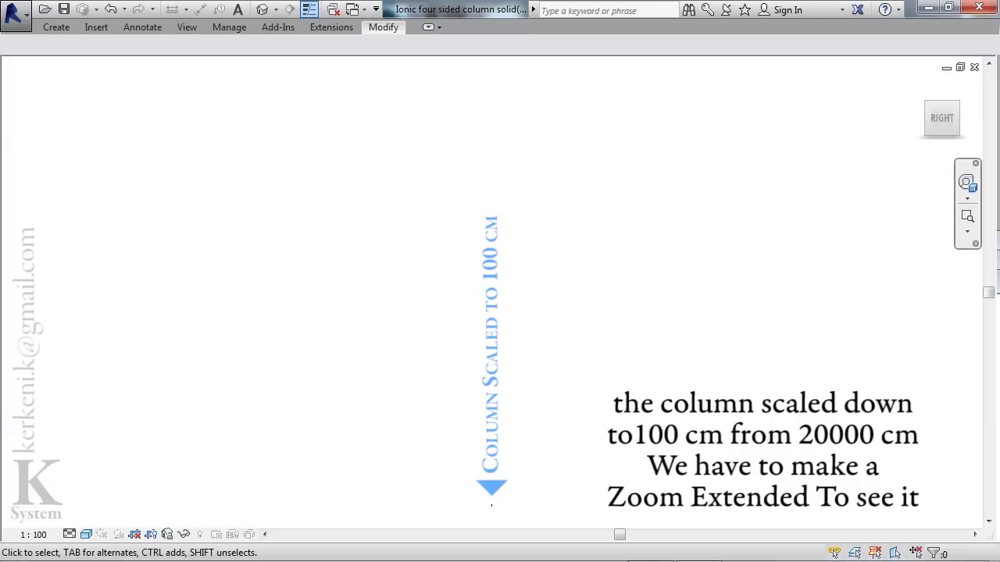
# - Fit the column in view and apply a 700 cm height in Family Types
pyautogui.click(967, 216)
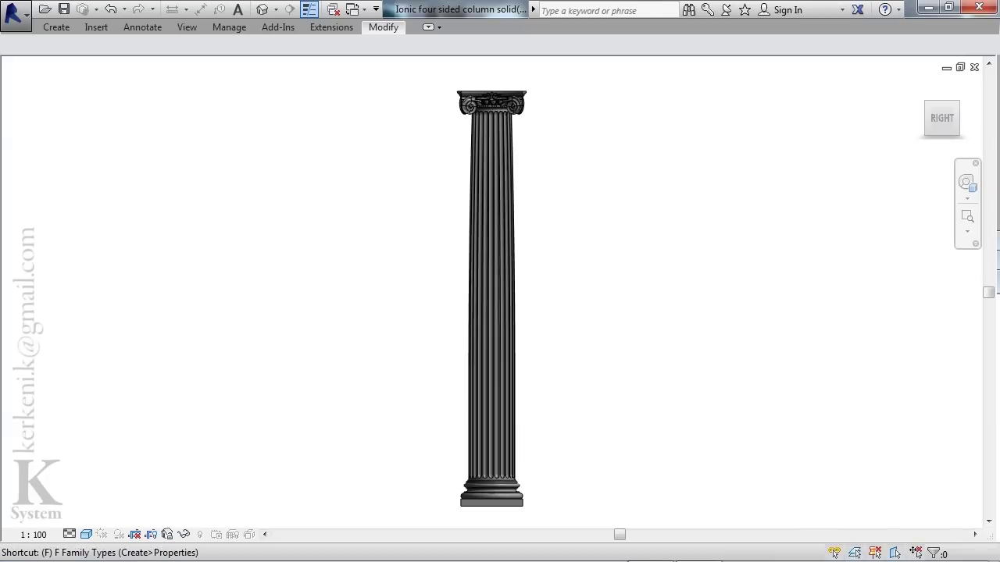
pyautogui.press('t')
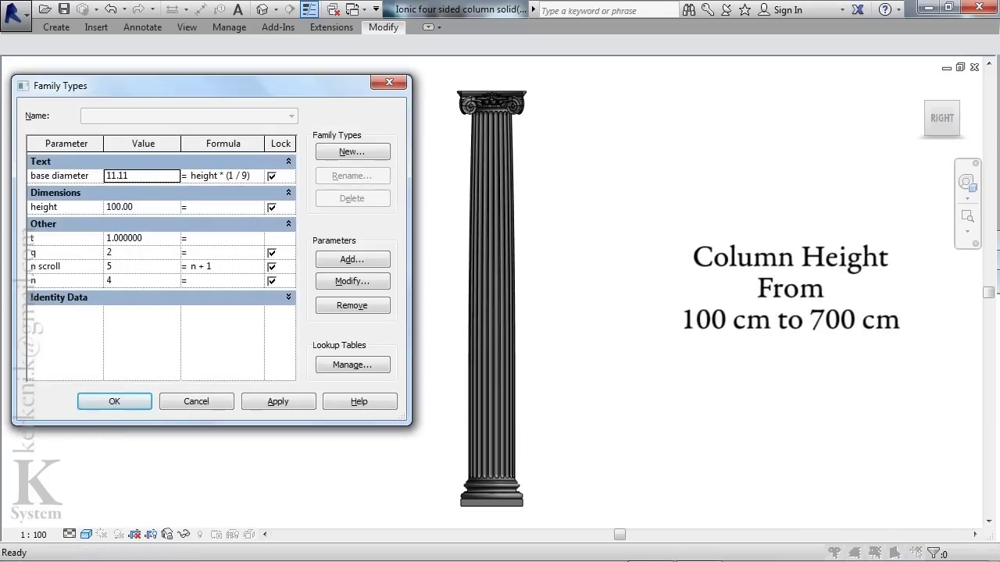
pyautogui.click(119, 206)
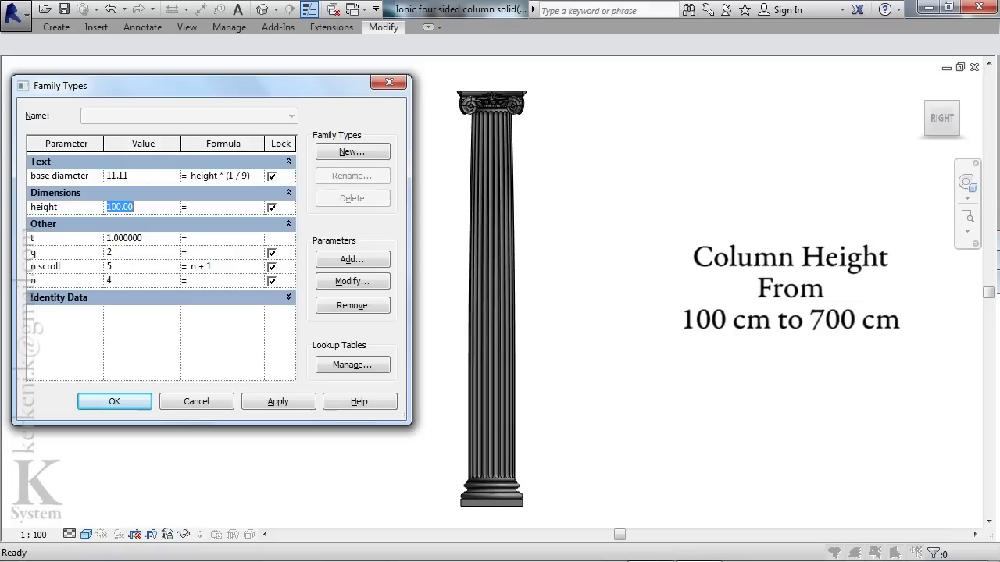
pyautogui.press('BackSpace')
pyautogui.write('00')
pyautogui.click(278, 401)
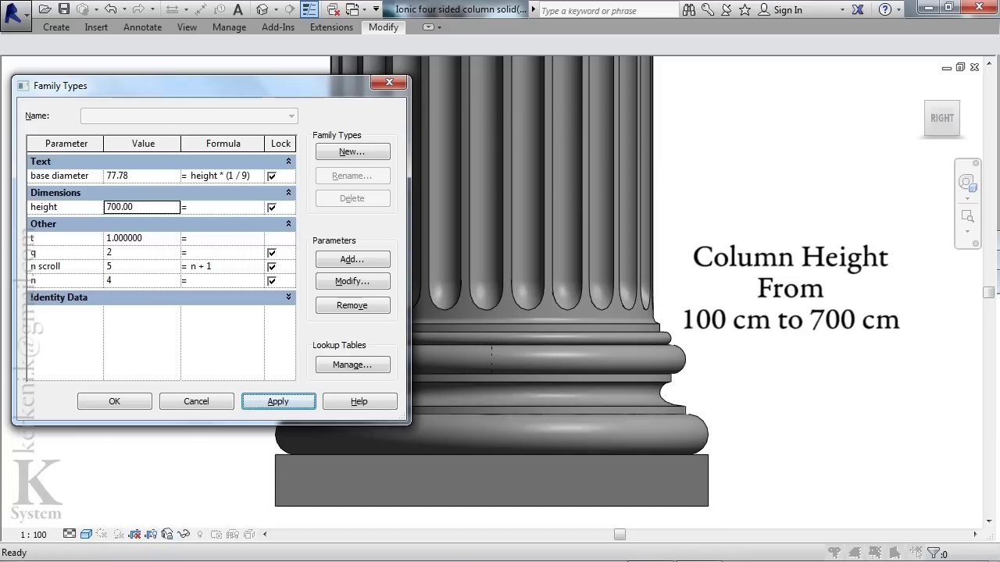
# - Set the height back to 300 (base diameter 33.33), accept, and fit the column in view
pyautogui.write('3')
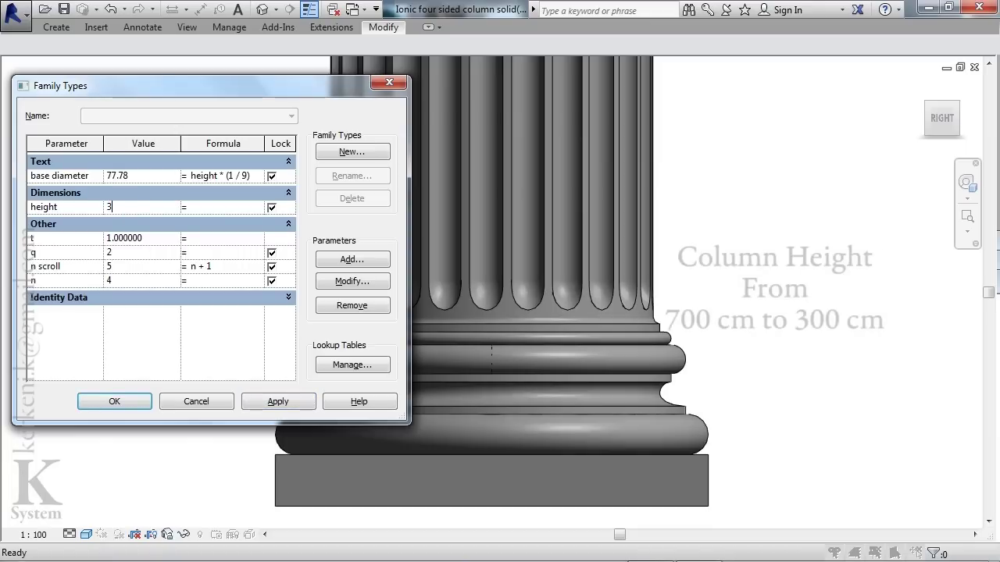
pyautogui.write('00.00')
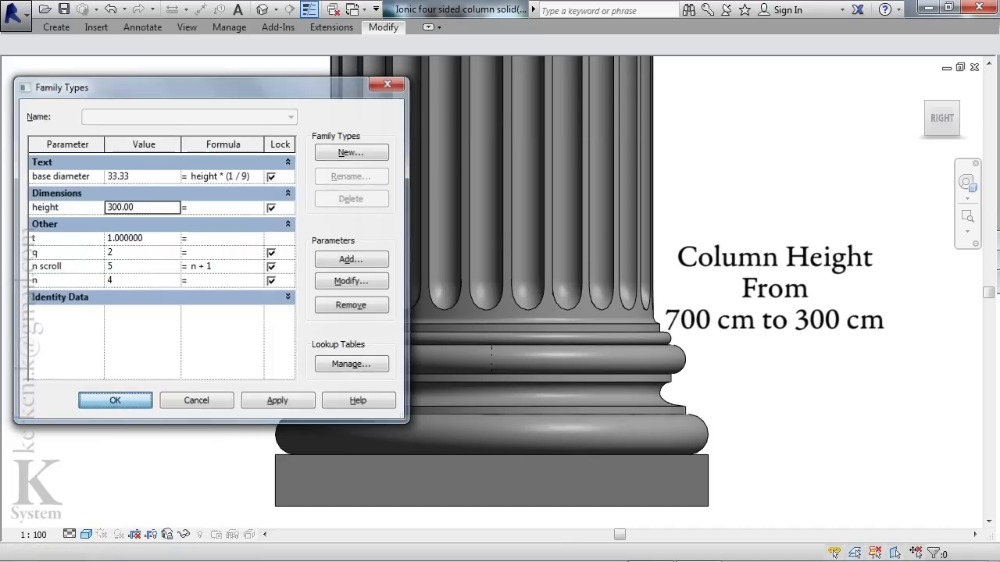
pyautogui.press('Return')
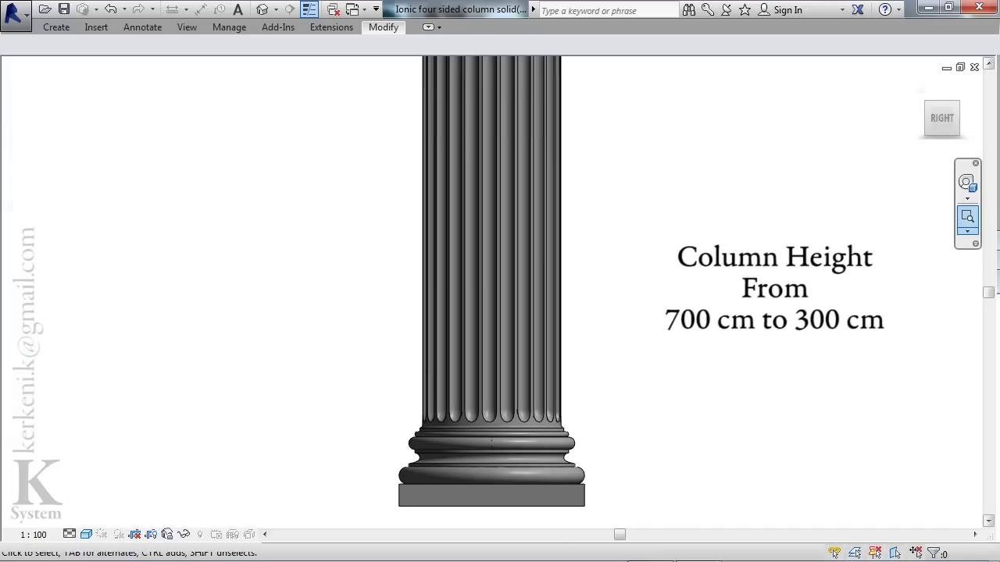
pyautogui.click(967, 218)
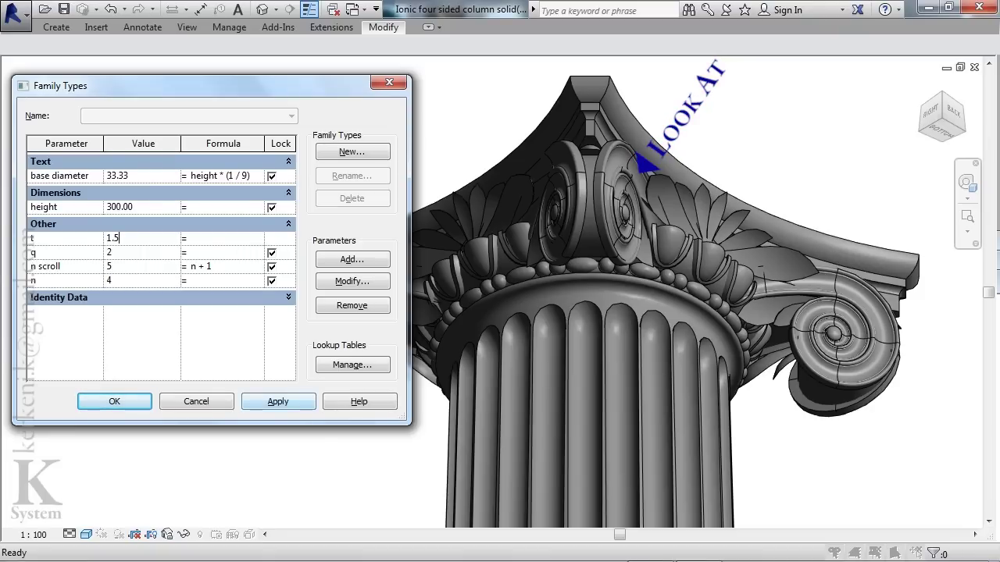
# - Apply volute parameter t as 2, close Family Types, and orbit to view the capital from below
pyautogui.hotkey('alt', 'a')
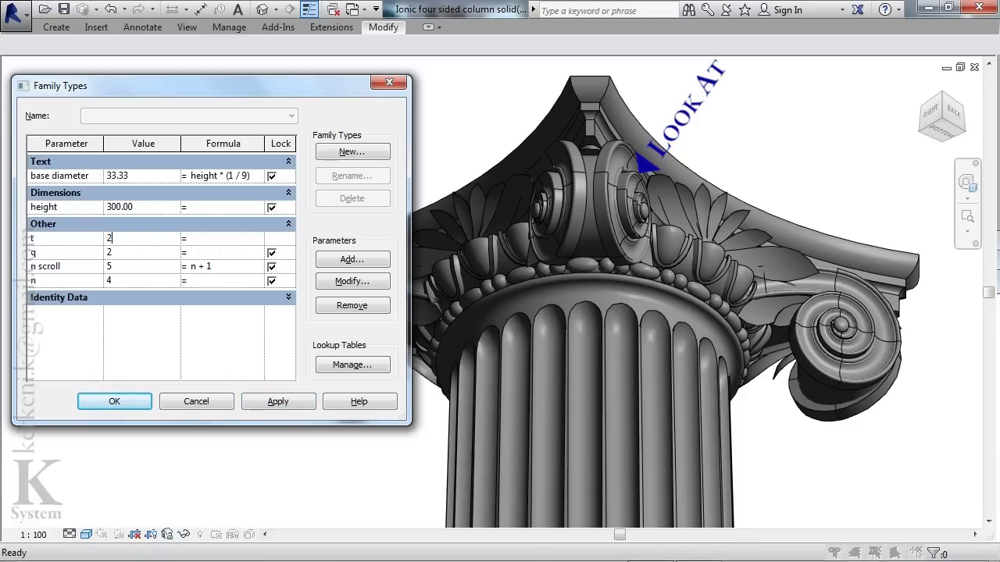
pyautogui.click(278, 401)
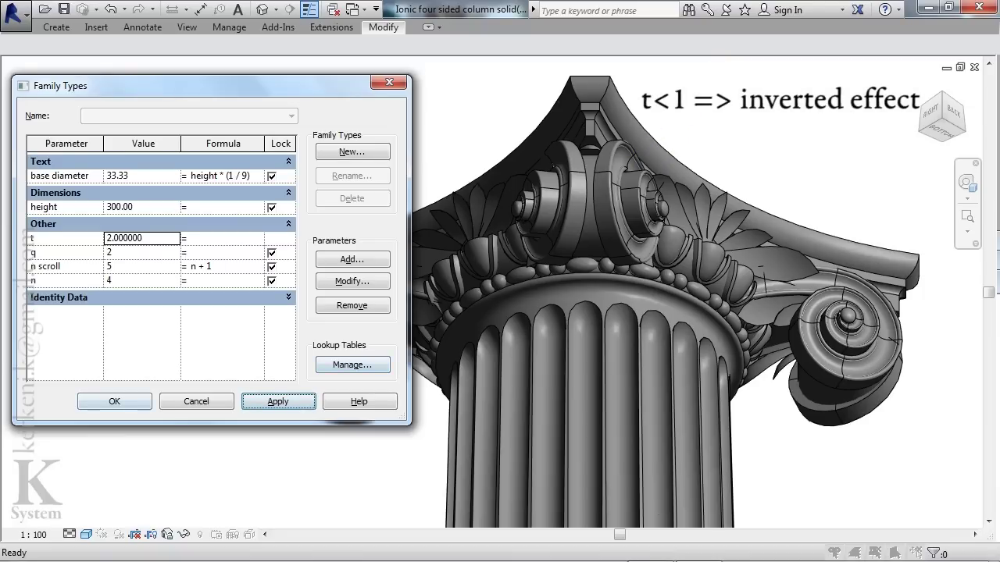
pyautogui.click(114, 401)
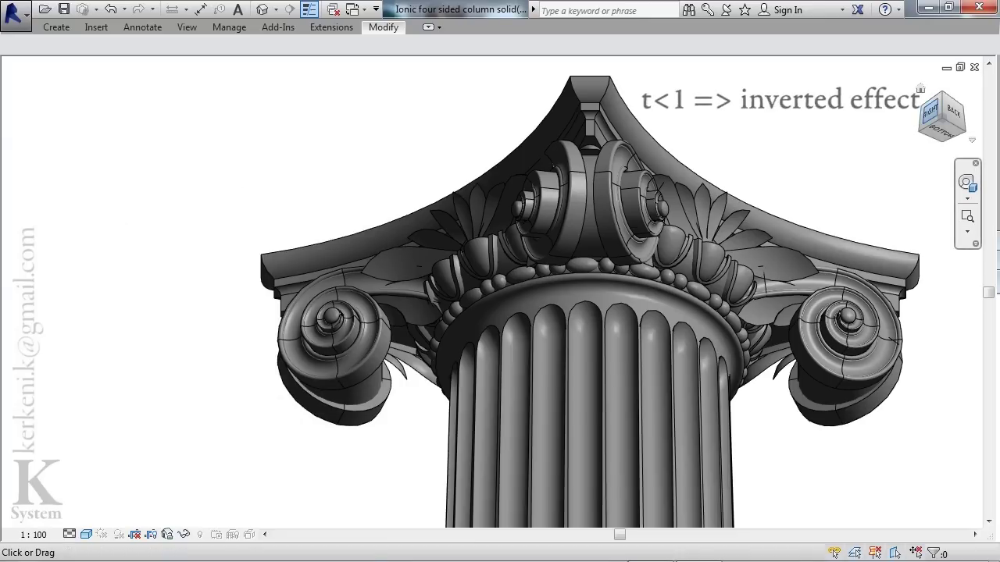
pyautogui.moveTo(941, 117); pyautogui.dragTo(949, 117)
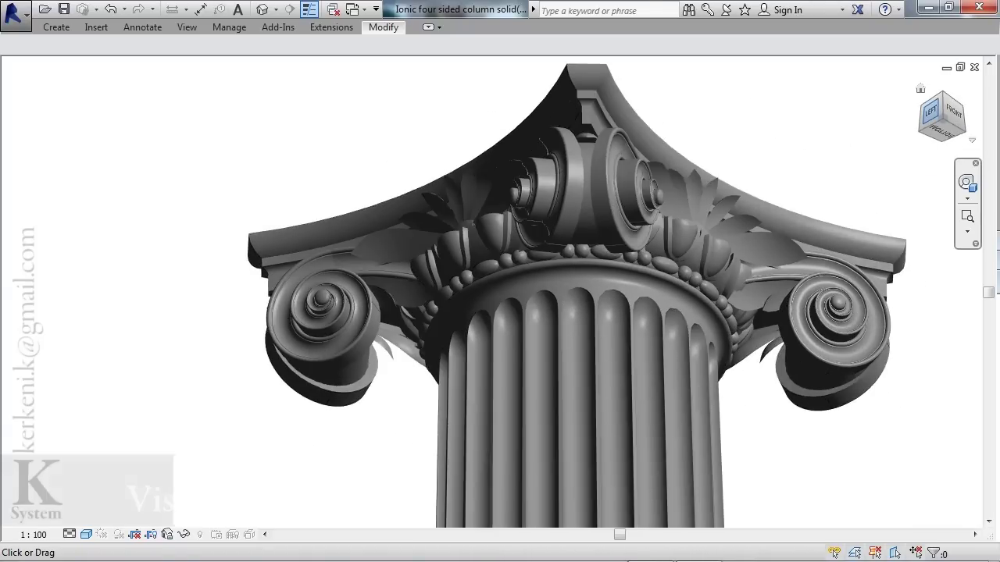
# - Inspect the capital from left, back, right and front, ending on the front-right corner view
pyautogui.click(930, 114)
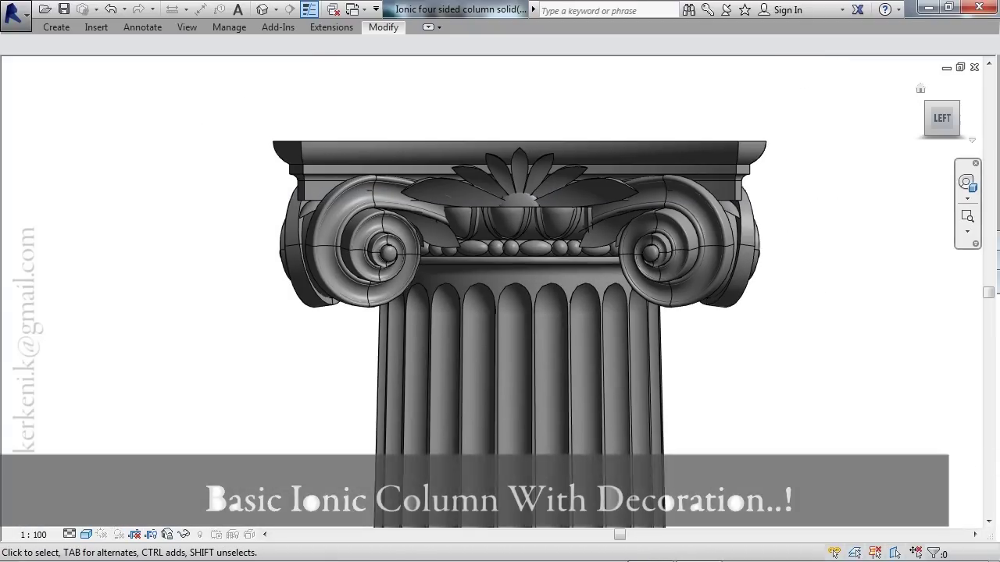
pyautogui.click(917, 118)
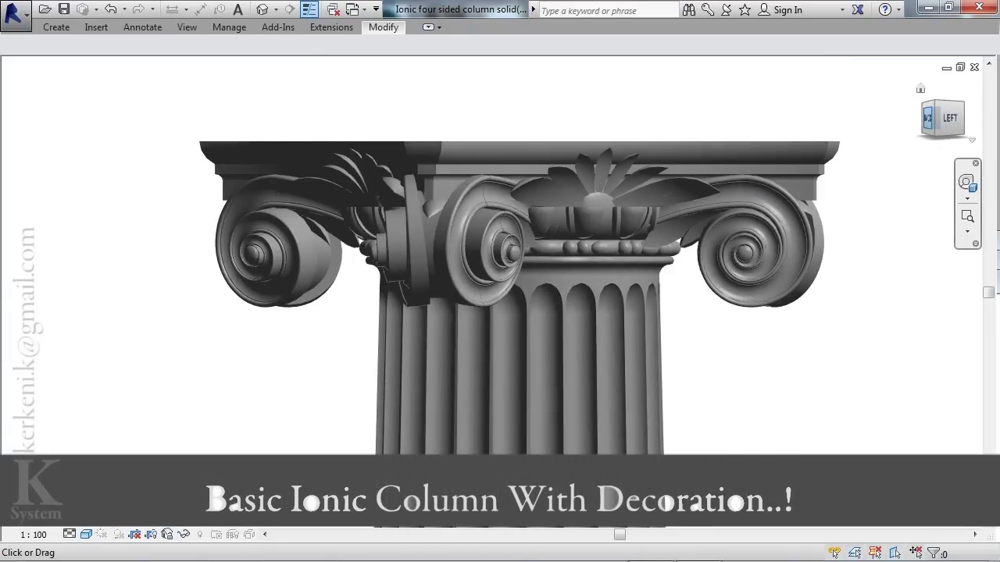
pyautogui.click(918, 118)
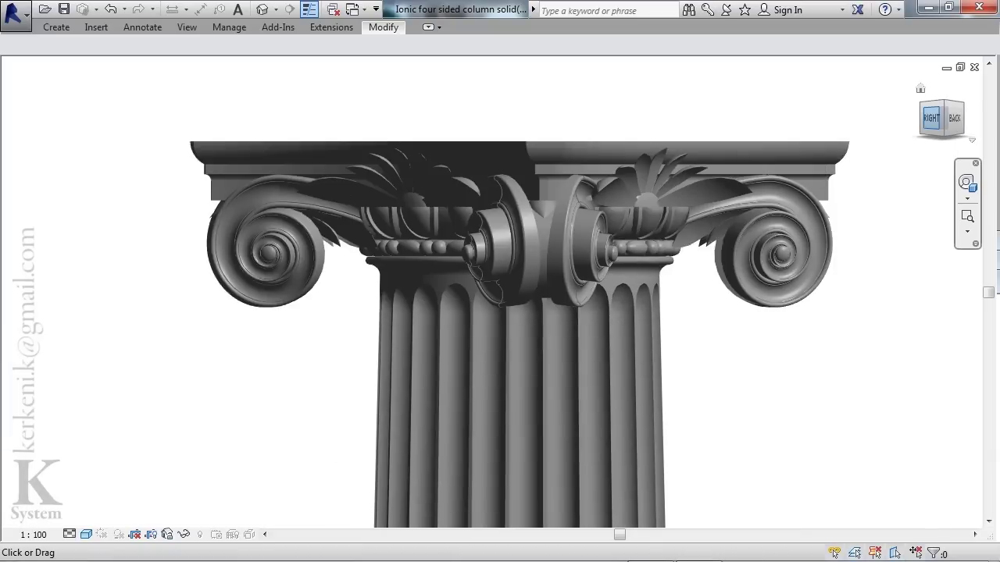
pyautogui.click(918, 118)
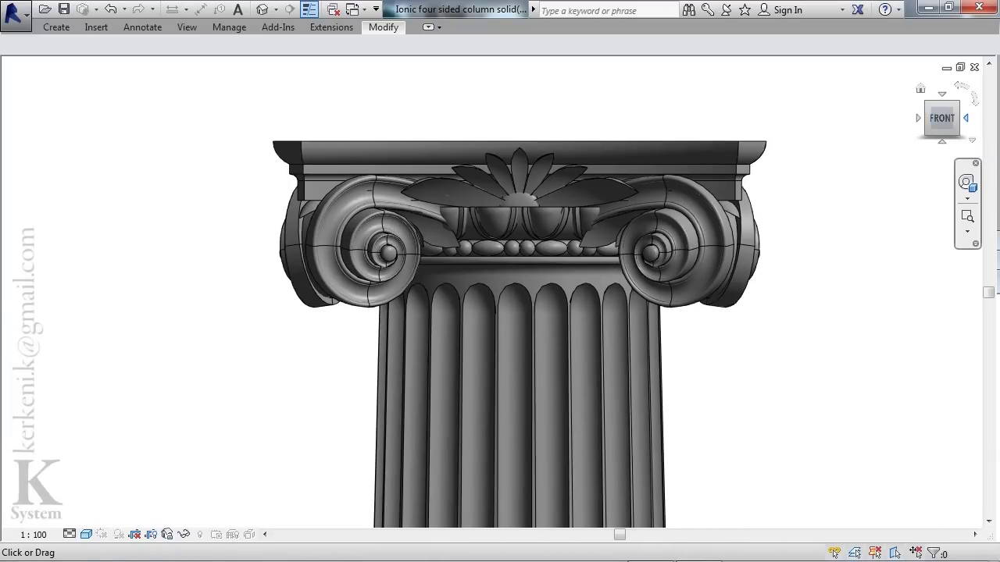
pyautogui.click(966, 118)
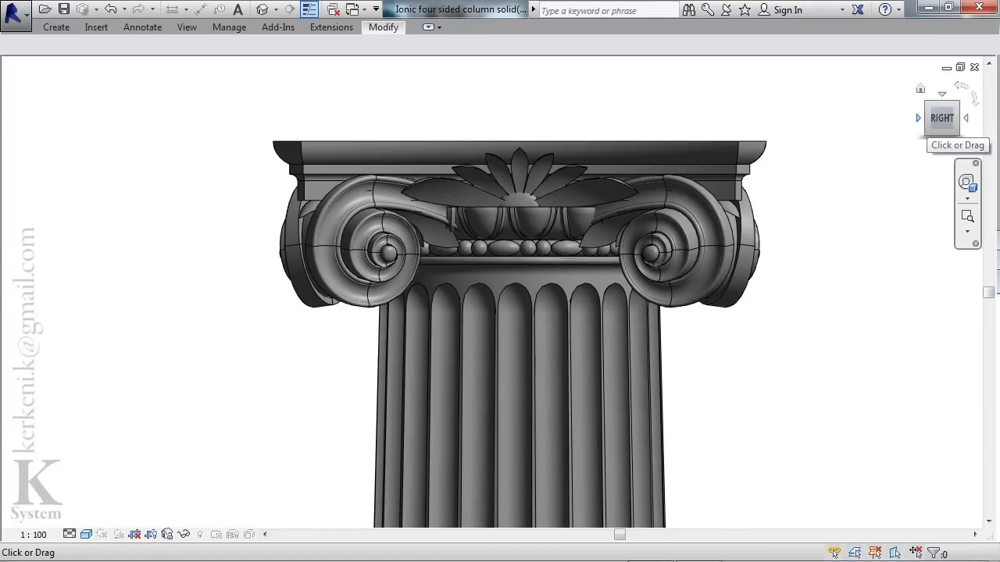
pyautogui.click(928, 118)
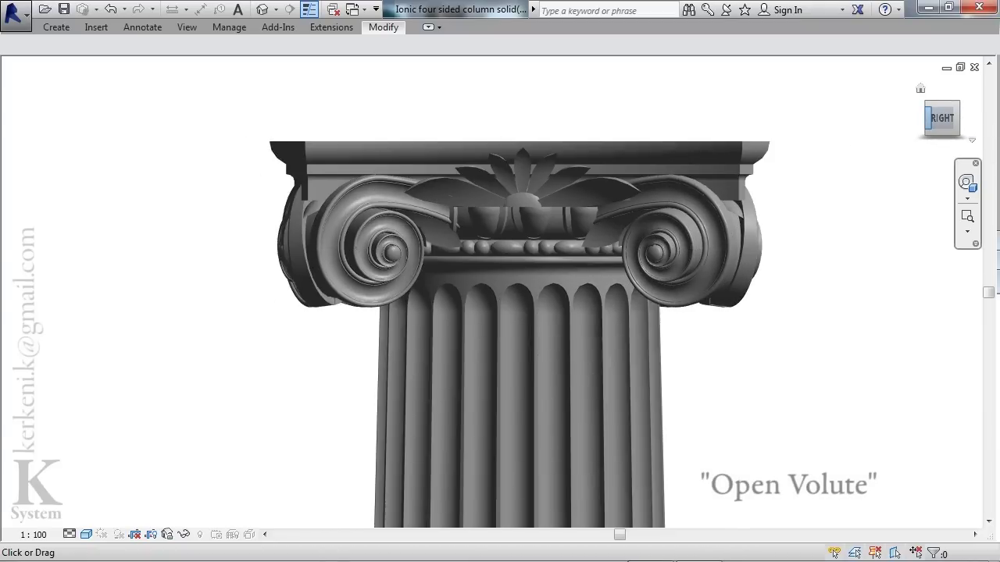
# - Apply q as 1, then set q to 2 and accept so the volutes close
pyautogui.press('f')
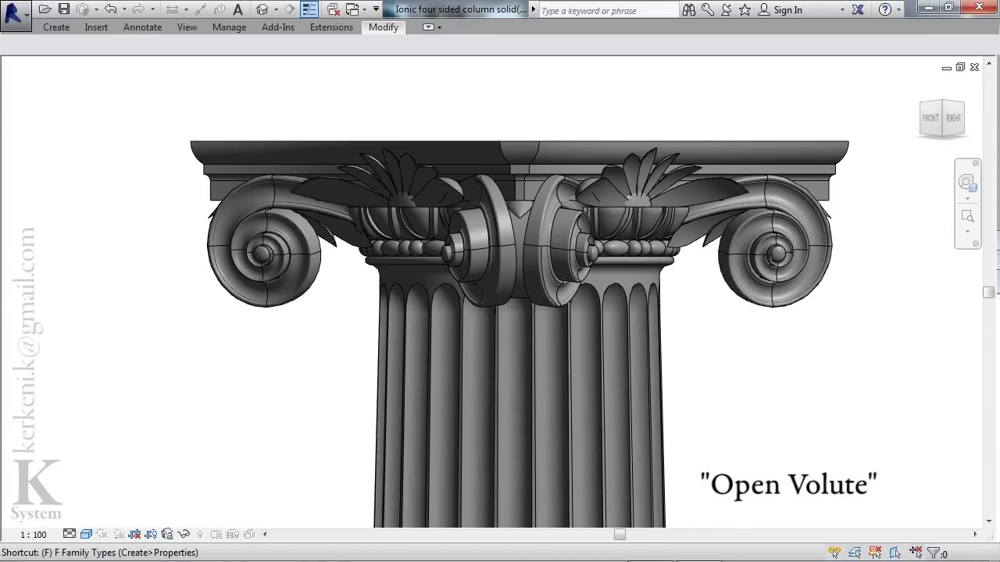
pyautogui.press('t')
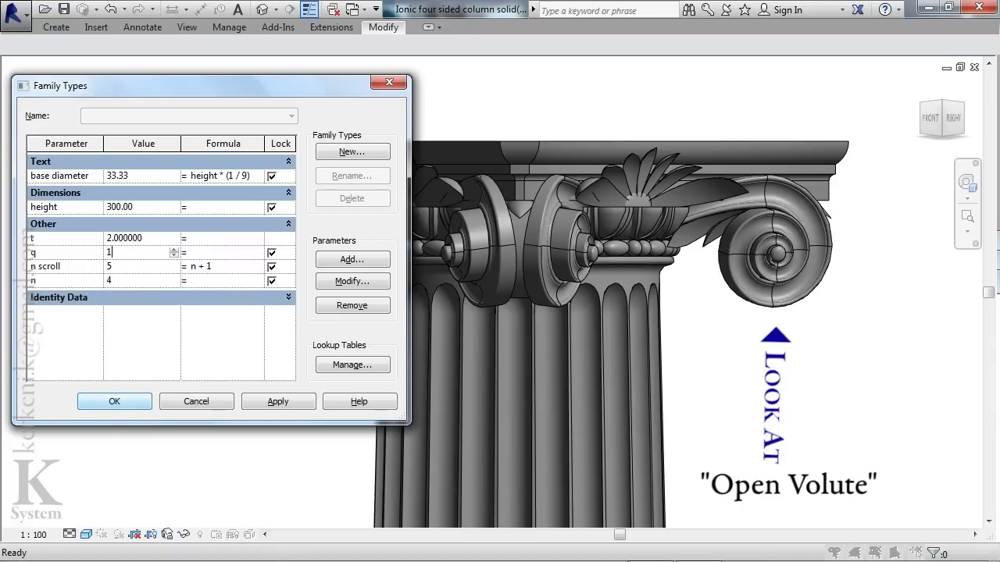
pyautogui.press('Return')
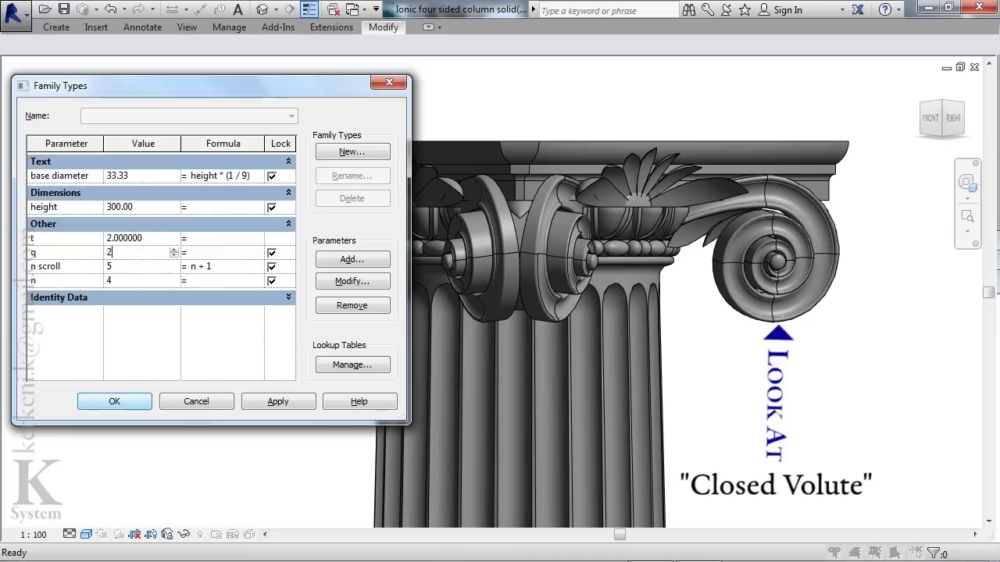
pyautogui.press('Return')
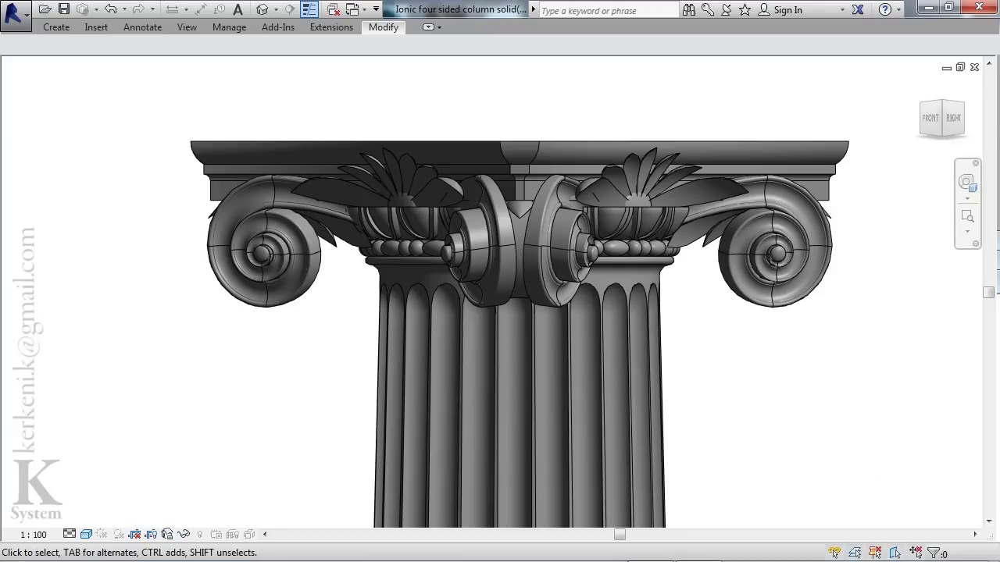
# - Zoom out, fit the whole column, then zoom back in on the capital
pyautogui.scroll(-1, 731, 295)
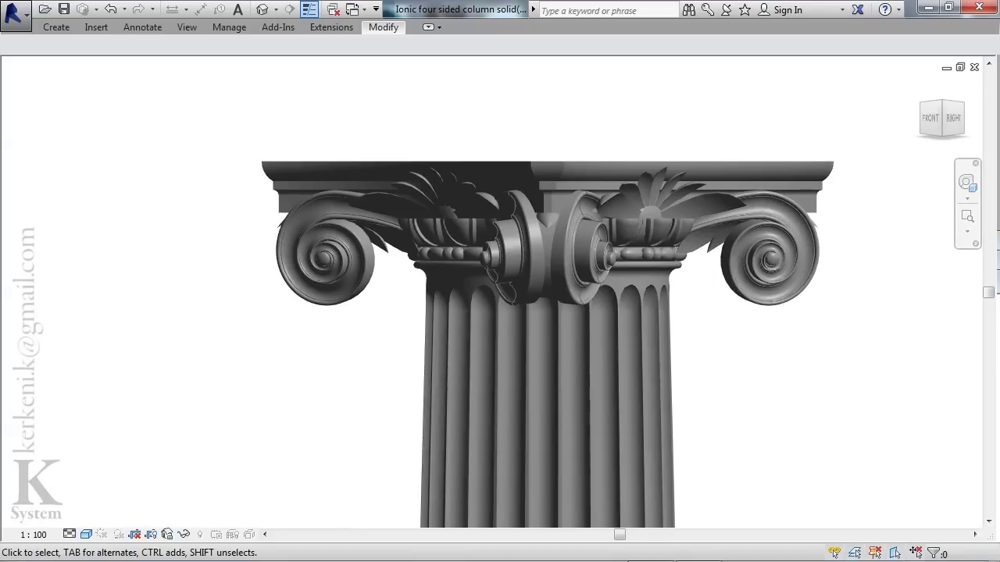
pyautogui.scroll(-2, 732, 294)
pyautogui.scroll(-1, 732, 294)
pyautogui.click(967, 218)
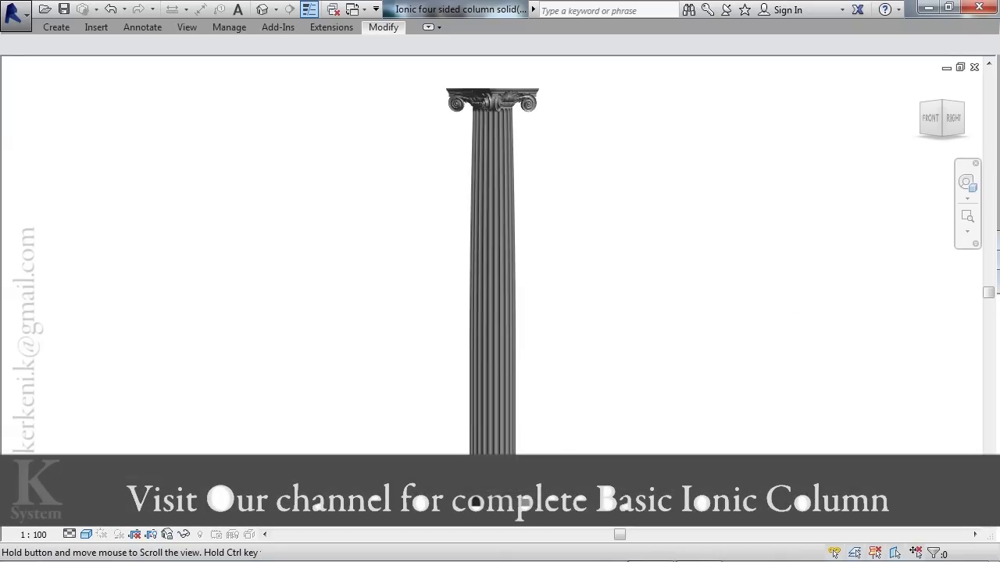
pyautogui.scroll(1, 492, 78)
pyautogui.scroll(1, 491, 78)
pyautogui.scroll(1, 491, 78)
pyautogui.scroll(2, 516, 78)
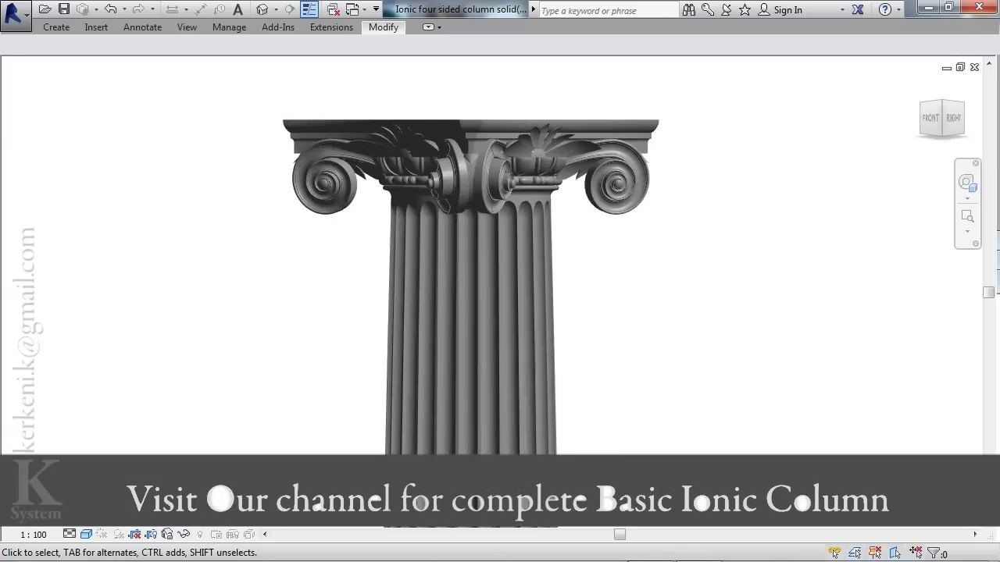
pyautogui.scroll(1, 515, 78)
pyautogui.scroll(1, 515, 78)
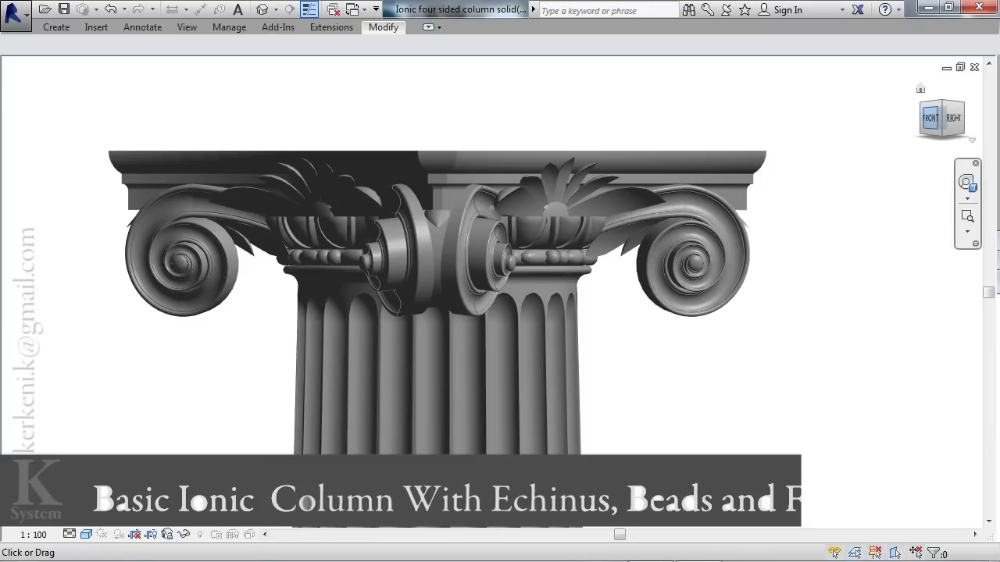
# - Orbit around and under the capital with the ViewCube, finishing on the top view
pyautogui.click(922, 104)
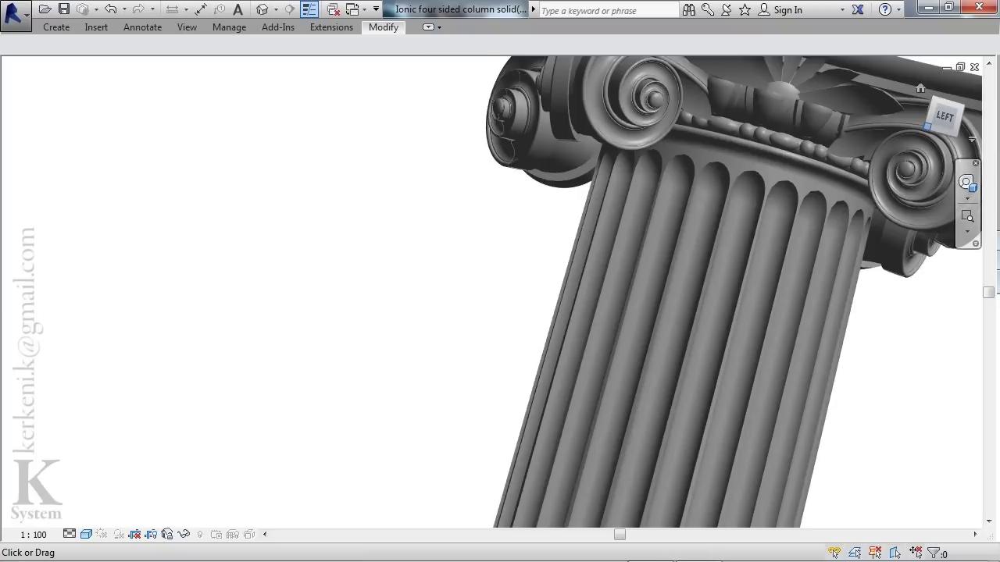
pyautogui.moveTo(941, 143); pyautogui.dragTo(930, 93)
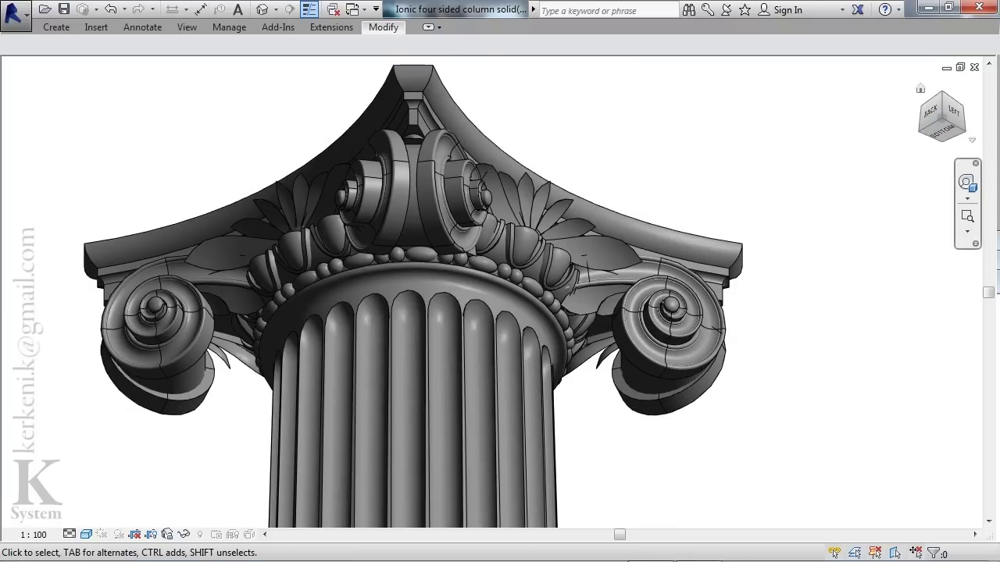
pyautogui.moveTo(930, 117)
pyautogui.mouseDown()
pyautogui.moveTo(961, 117)
pyautogui.moveTo(941, 117)
pyautogui.mouseUp()
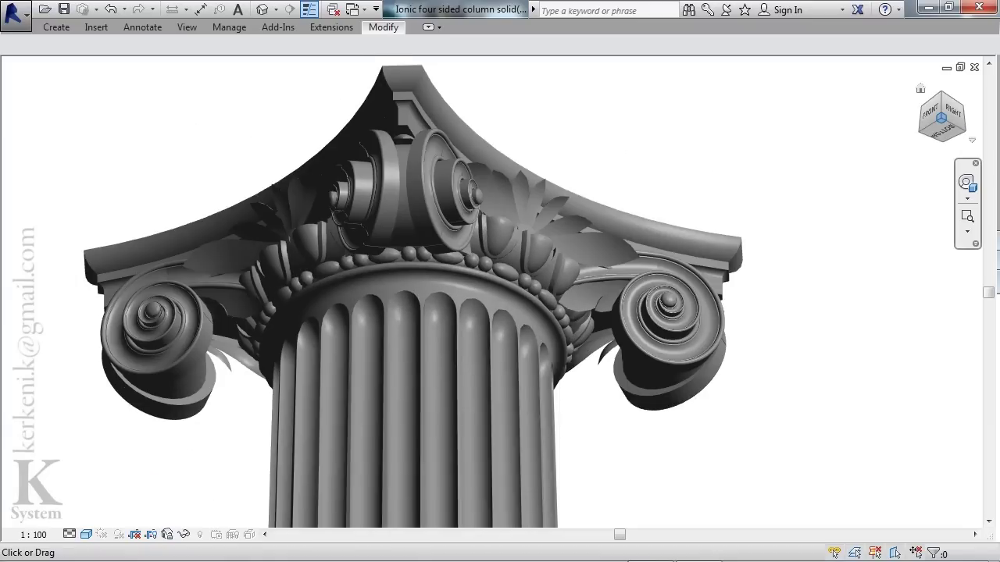
pyautogui.moveTo(941, 117); pyautogui.dragTo(925, 117)
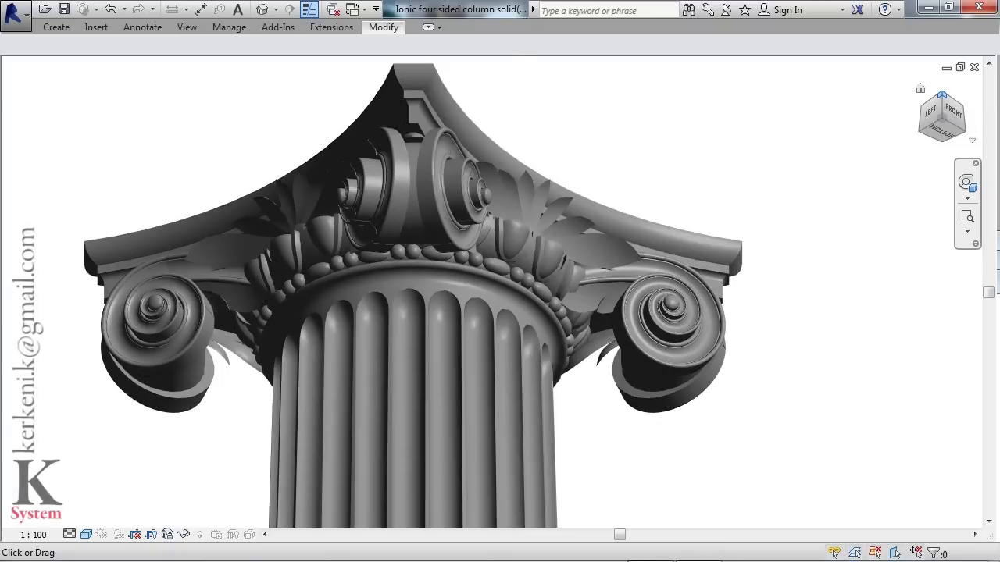
pyautogui.moveTo(941, 117); pyautogui.dragTo(941, 141)
pyautogui.click(942, 111)
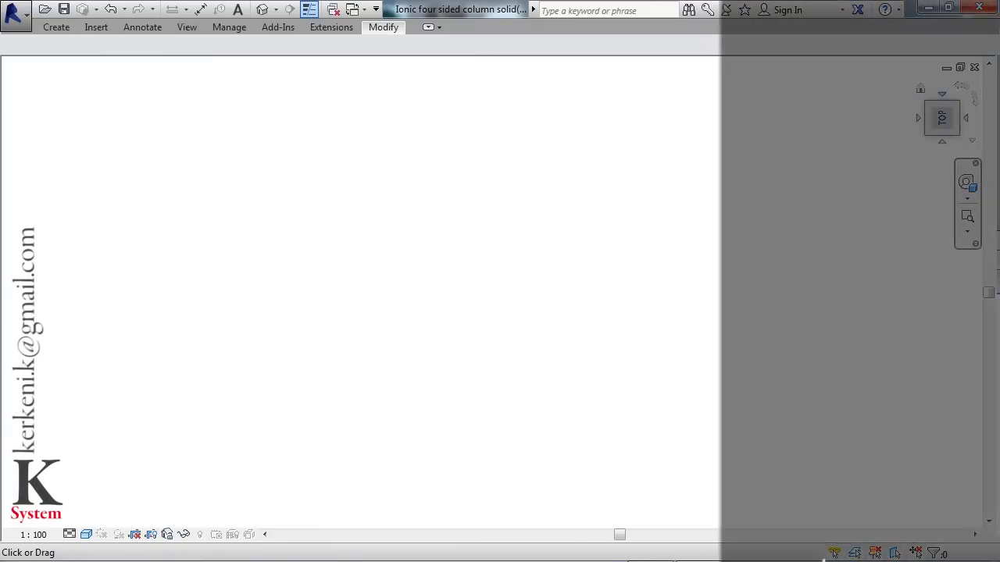
# - Zoom all with ZA, then orbit the Ionic column into an oblique 3D view showing base, fluted shaft and capital
pyautogui.press('z')
pyautogui.press('a')
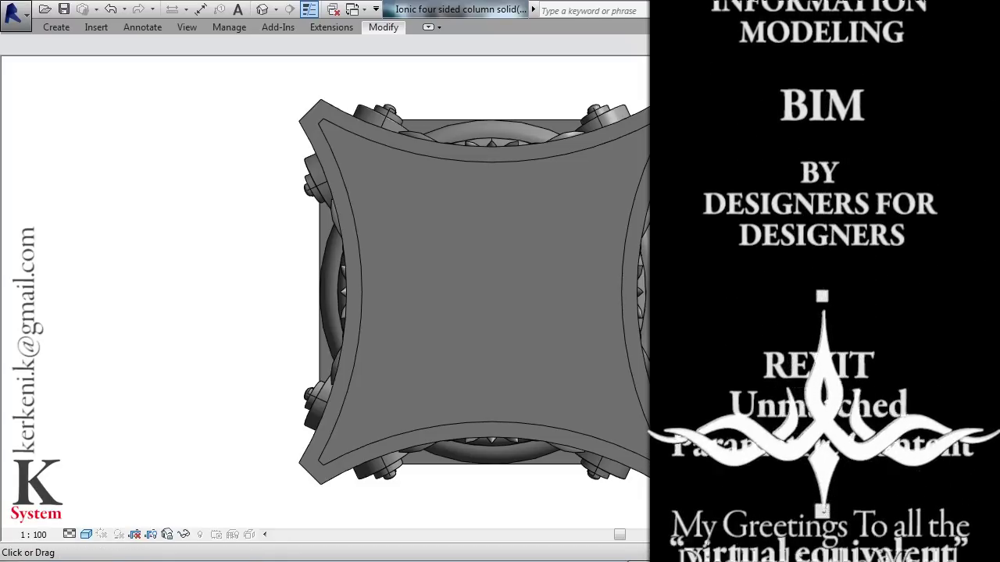
pyautogui.keyDown('shift'); pyautogui.moveTo(468, 296); pyautogui.dragTo(532, 313, button='middle'); pyautogui.keyUp('shift')
pyautogui.moveTo(438, 289)
pyautogui.keyDown('shift'); pyautogui.mouseDown(button='middle')
pyautogui.moveTo(500, 296)
pyautogui.moveTo(469, 312)
pyautogui.moveTo(484, 293)
pyautogui.moveTo(508, 289)
pyautogui.mouseUp(button='middle'); pyautogui.keyUp('shift')
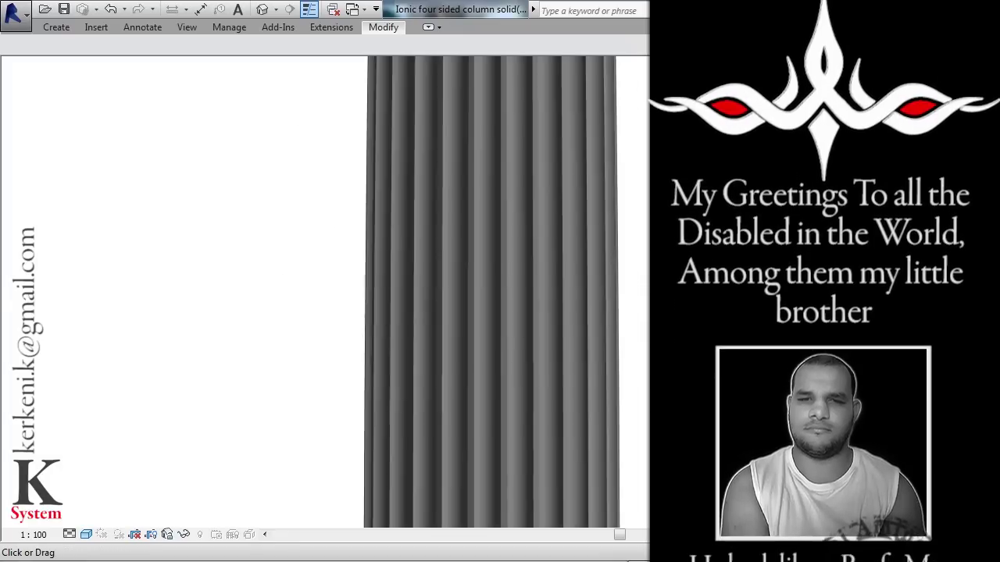